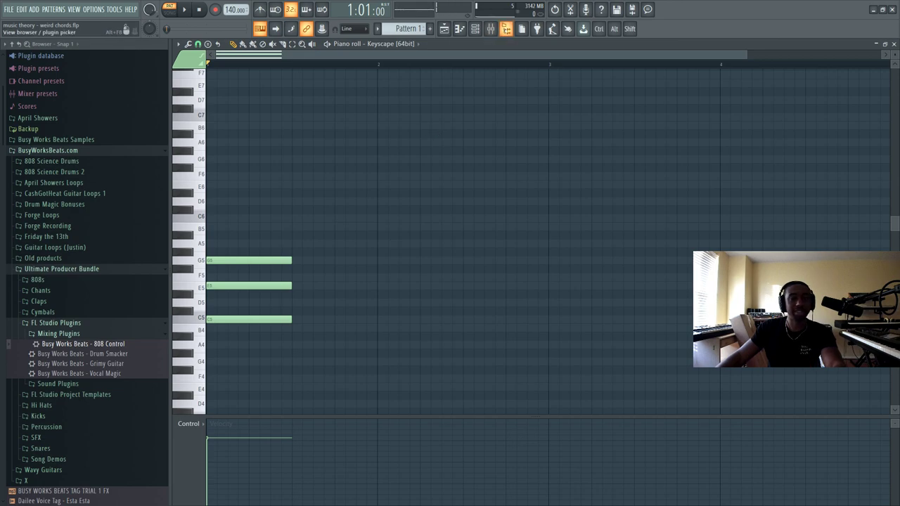
# Hide the file browser and select the C5, E5 and G5 chord notes at bar 1.
pyautogui.hotkey('alt', 'F8')
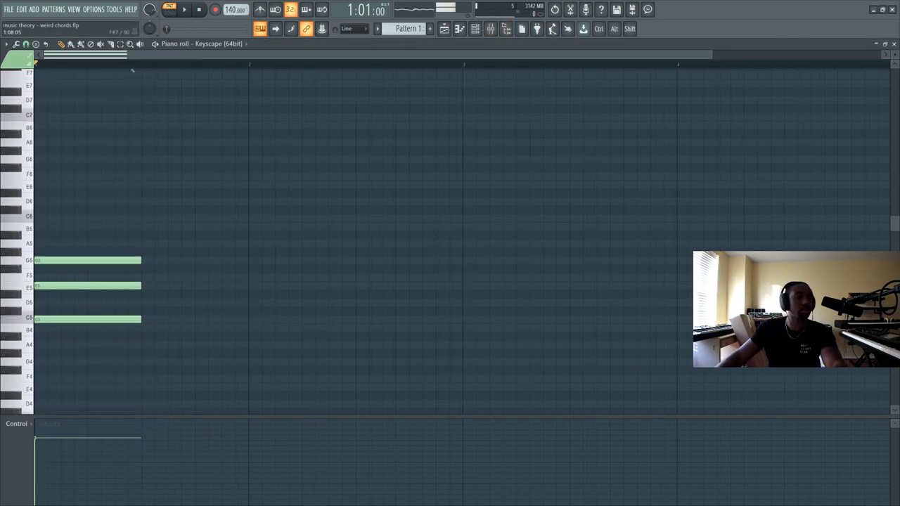
pyautogui.scroll(-2, 131, 69)
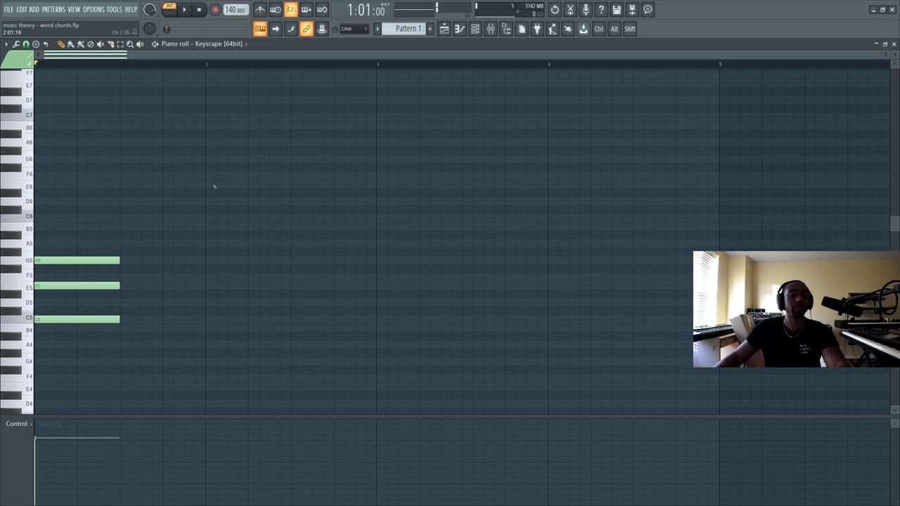
pyautogui.keyDown('ctrl'); pyautogui.moveTo(129, 197); pyautogui.dragTo(89, 363); pyautogui.keyUp('ctrl')
pyautogui.click(88, 361)
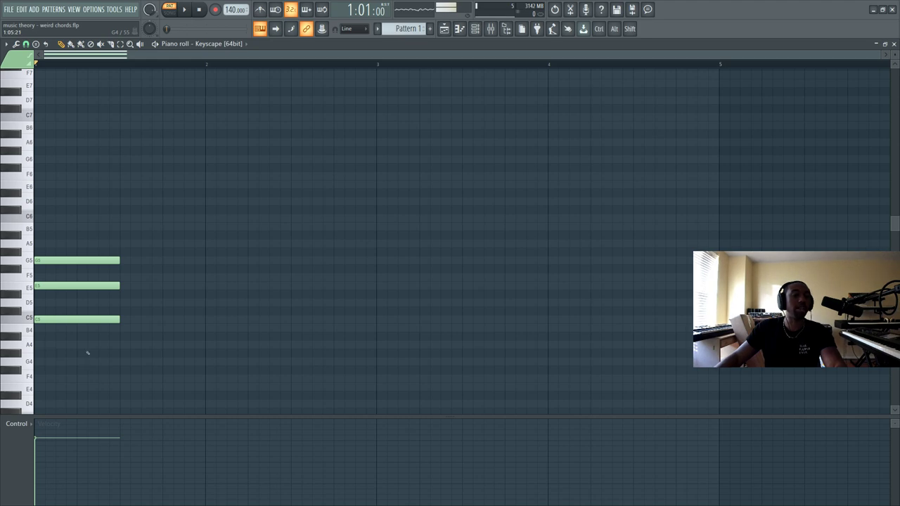
pyautogui.keyDown('ctrl'); pyautogui.moveTo(104, 355); pyautogui.dragTo(47, 208); pyautogui.keyUp('ctrl')
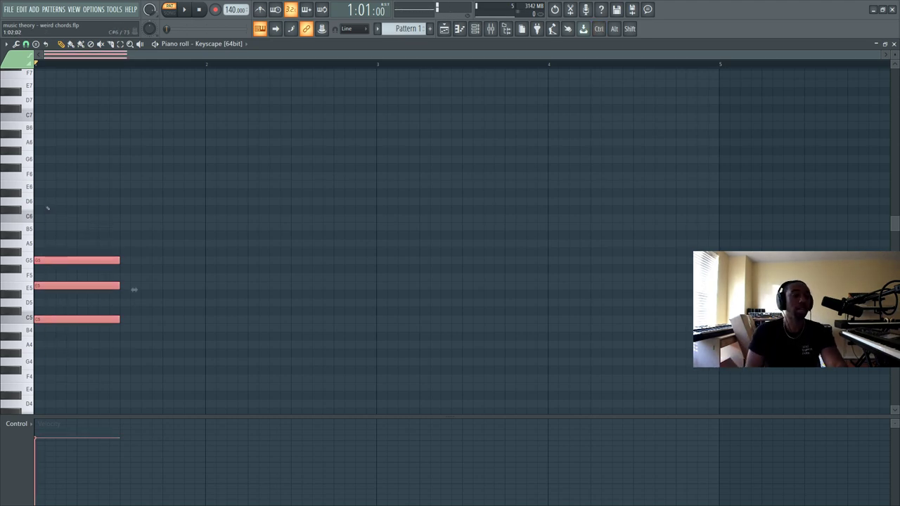
# Add a C major scale as stacked notes at bar 2: C5, D5, E5, F5, G5, A5, B5 and C6.
pyautogui.click(209, 320)
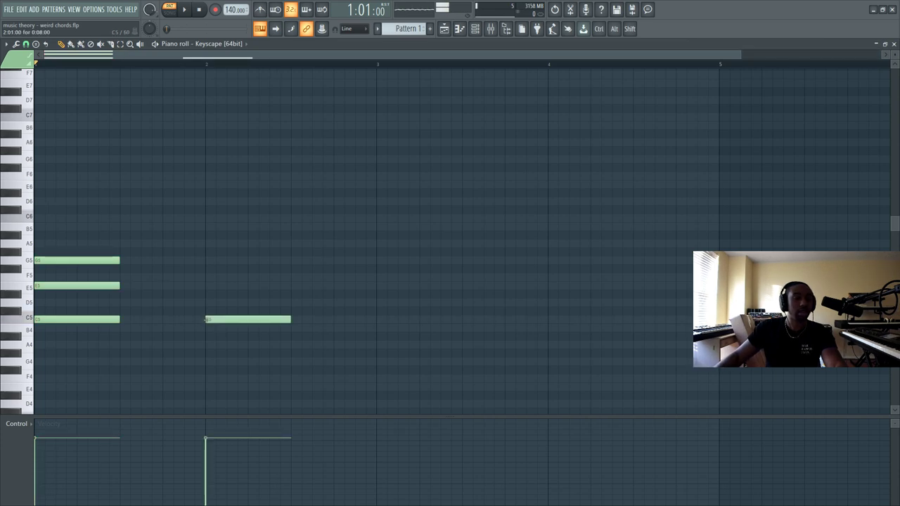
pyautogui.click(207, 302)
pyautogui.click(205, 285)
pyautogui.click(205, 276)
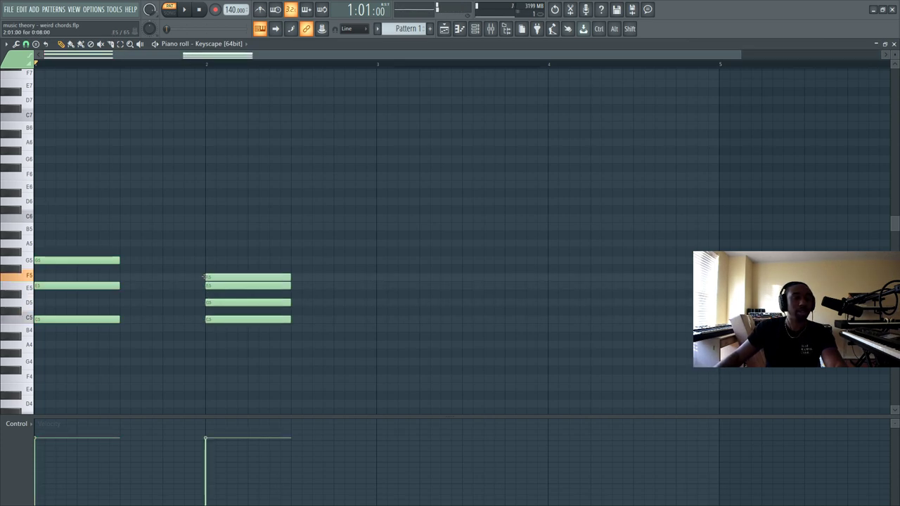
pyautogui.click(204, 260)
pyautogui.click(204, 244)
pyautogui.click(208, 227)
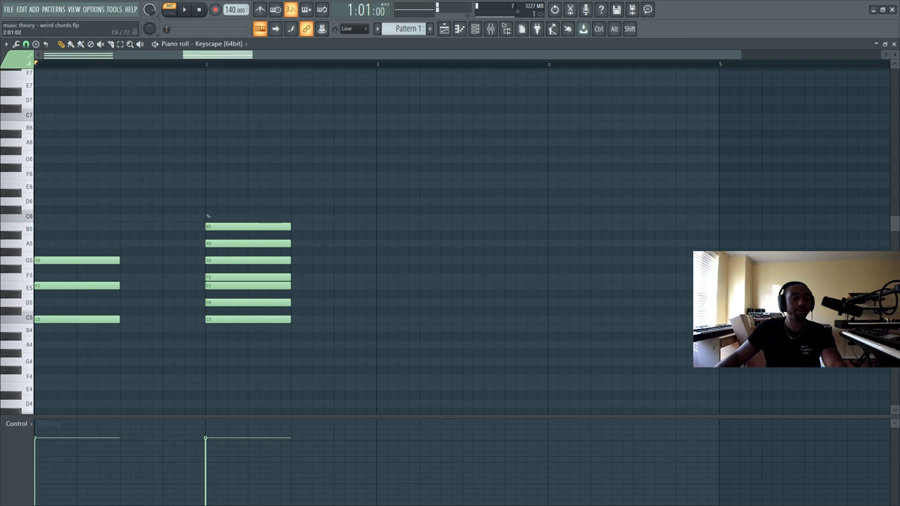
pyautogui.click(207, 218)
# Set the velocity of all the scale notes at bar 2 to 0%.
pyautogui.keyDown('ctrl'); pyautogui.moveTo(220, 184); pyautogui.dragTo(234, 364); pyautogui.keyUp('ctrl')
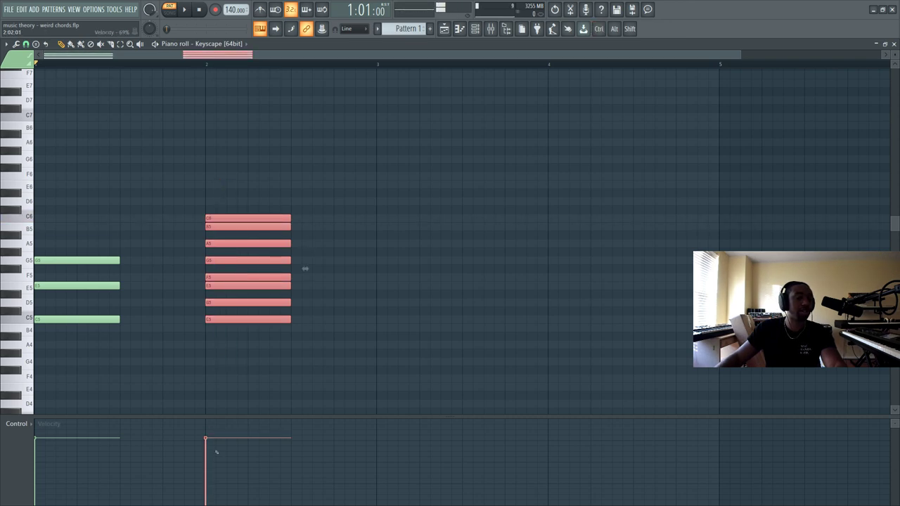
pyautogui.moveTo(208, 455); pyautogui.dragTo(213, 498)
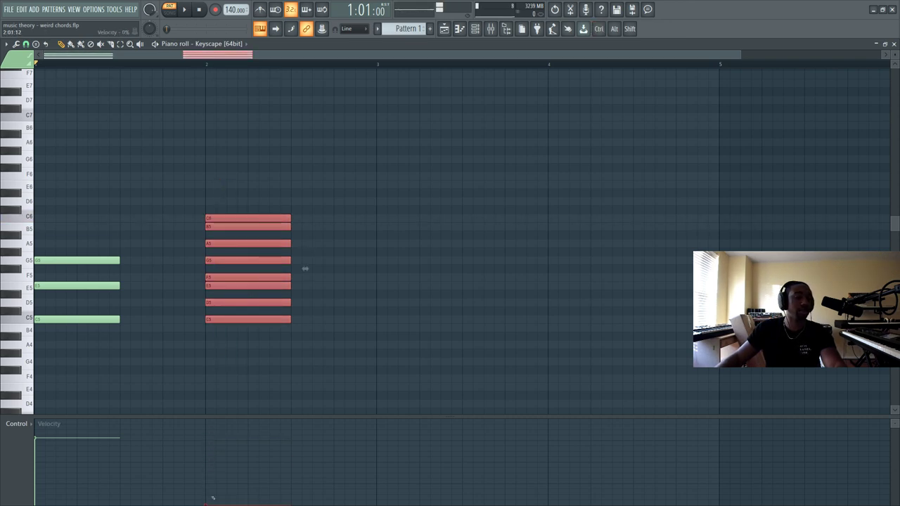
pyautogui.keyDown('ctrl'); pyautogui.click(227, 380); pyautogui.keyUp('ctrl')
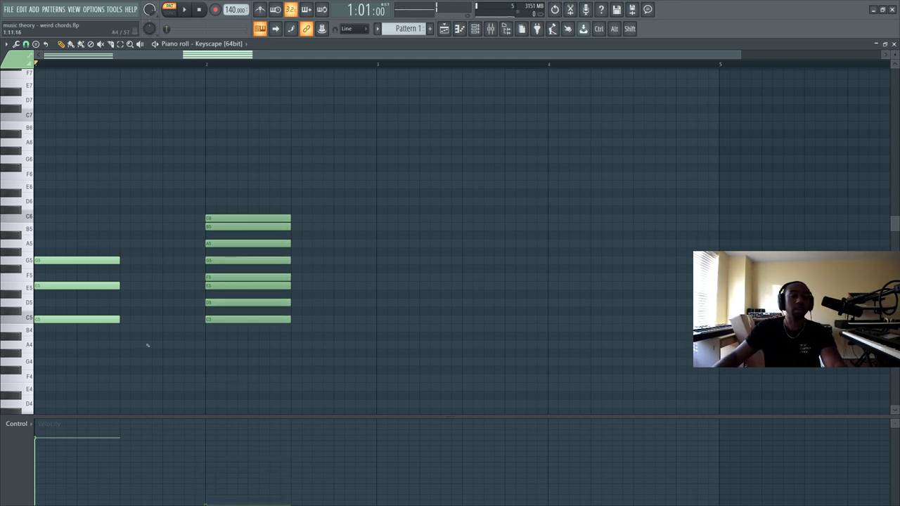
# Single out the C5 root of the bar 1 chord and add a B5 note above its G5.
pyautogui.moveTo(140, 344); pyautogui.dragTo(87, 304)
pyautogui.moveTo(104, 343); pyautogui.dragTo(63, 303)
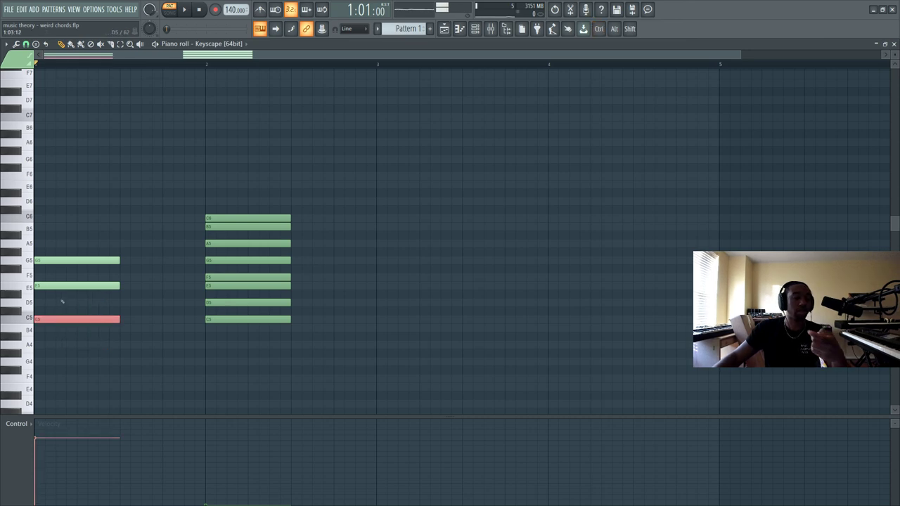
pyautogui.click(85, 328)
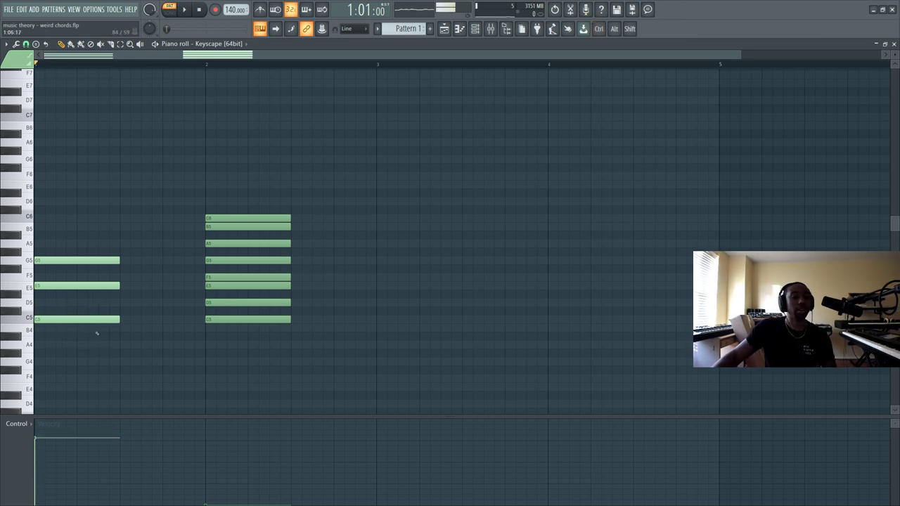
pyautogui.moveTo(100, 315)
pyautogui.mouseDown()
pyautogui.moveTo(93, 284)
pyautogui.moveTo(97, 312)
pyautogui.mouseUp()
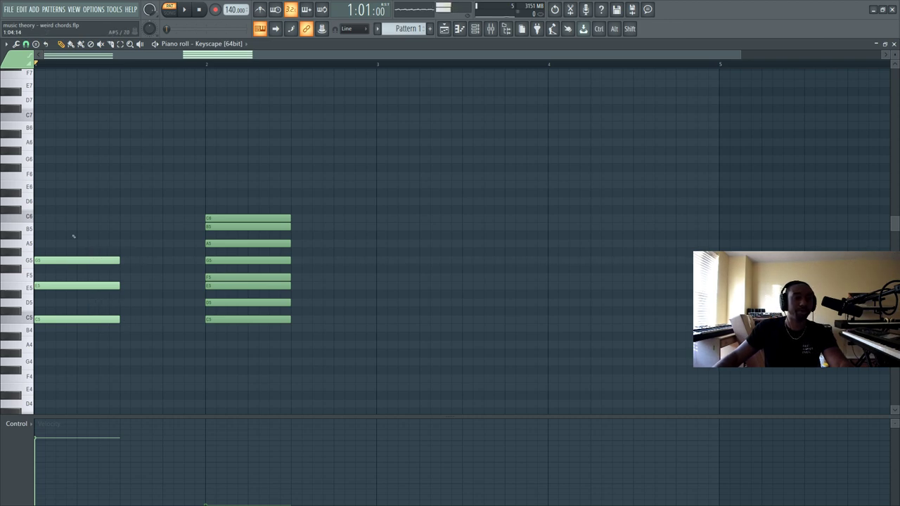
pyautogui.moveTo(73, 234); pyautogui.dragTo(73, 227)
# Select the bar 2 scale notes one at a time from C5 up to B5 to count the seventh.
pyautogui.moveTo(202, 329); pyautogui.dragTo(234, 323)
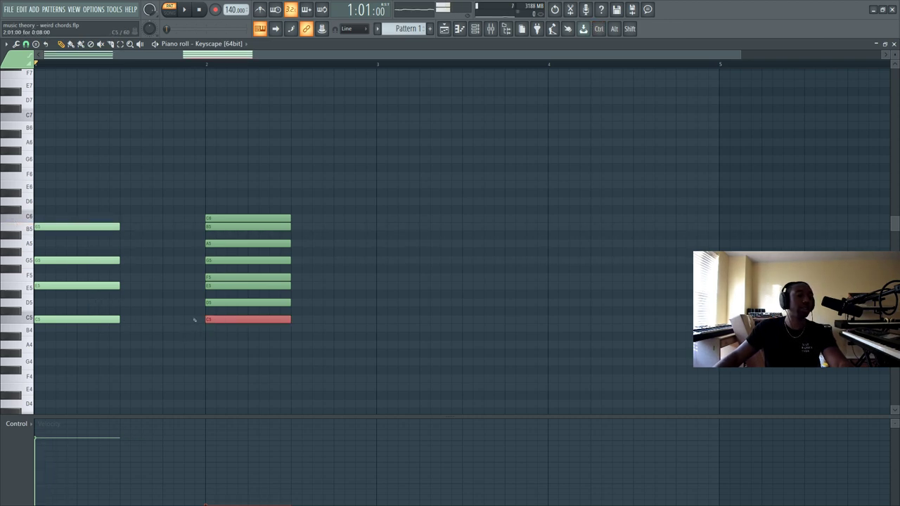
pyautogui.keyDown('ctrl'); pyautogui.click(214, 323); pyautogui.keyUp('ctrl')
pyautogui.keyDown('ctrl'); pyautogui.click(225, 300); pyautogui.keyUp('ctrl')
pyautogui.keyDown('ctrl'); pyautogui.click(223, 286); pyautogui.keyUp('ctrl')
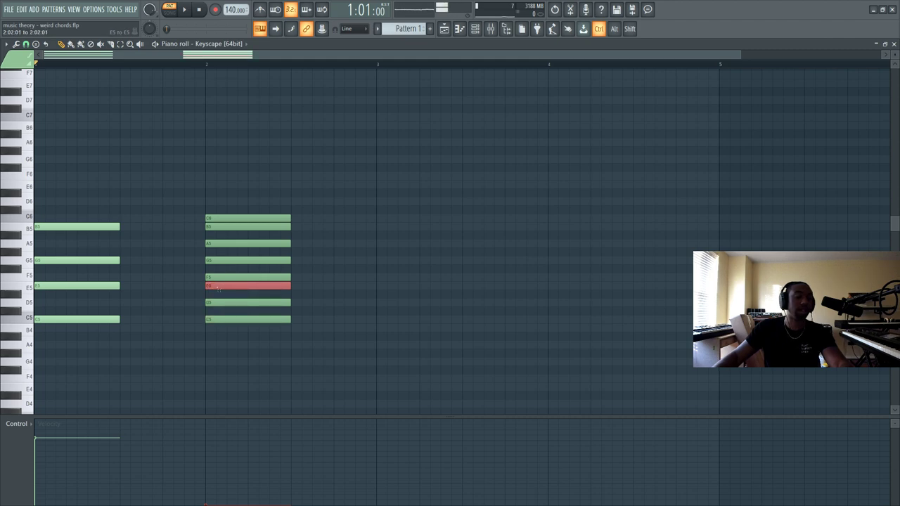
pyautogui.keyDown('ctrl'); pyautogui.click(223, 277); pyautogui.keyUp('ctrl')
pyautogui.keyDown('ctrl'); pyautogui.click(220, 261); pyautogui.keyUp('ctrl')
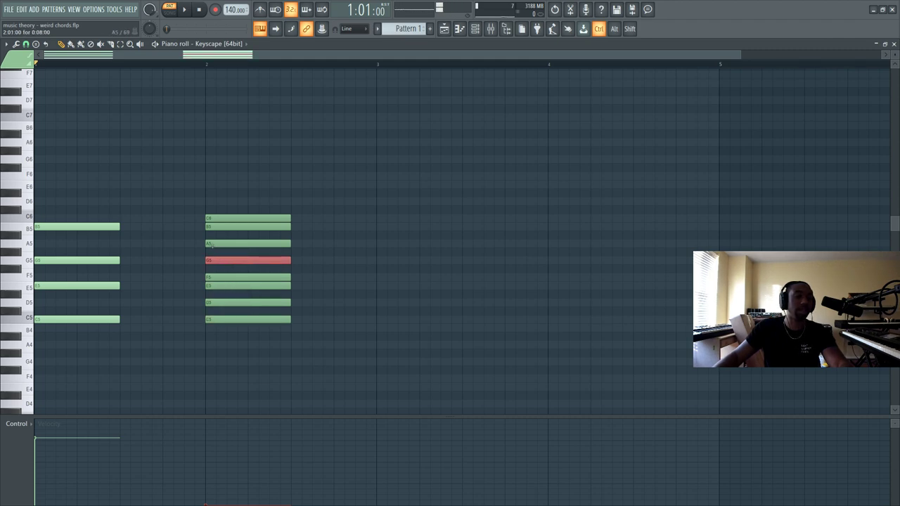
pyautogui.keyDown('ctrl'); pyautogui.click(213, 243); pyautogui.keyUp('ctrl')
pyautogui.moveTo(213, 224); pyautogui.dragTo(244, 240)
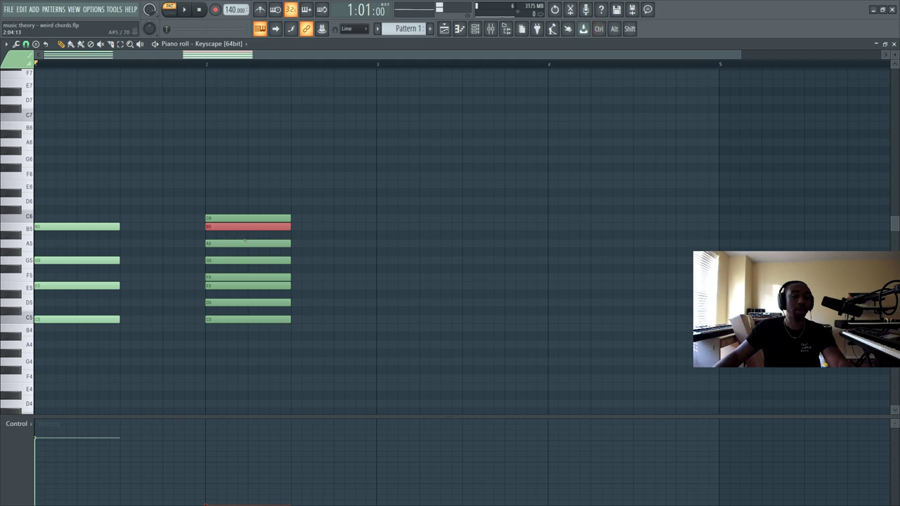
# Select all four notes of the bar 1 chord, from C5 to B5.
pyautogui.moveTo(78, 197); pyautogui.dragTo(100, 360)
pyautogui.click(133, 271)
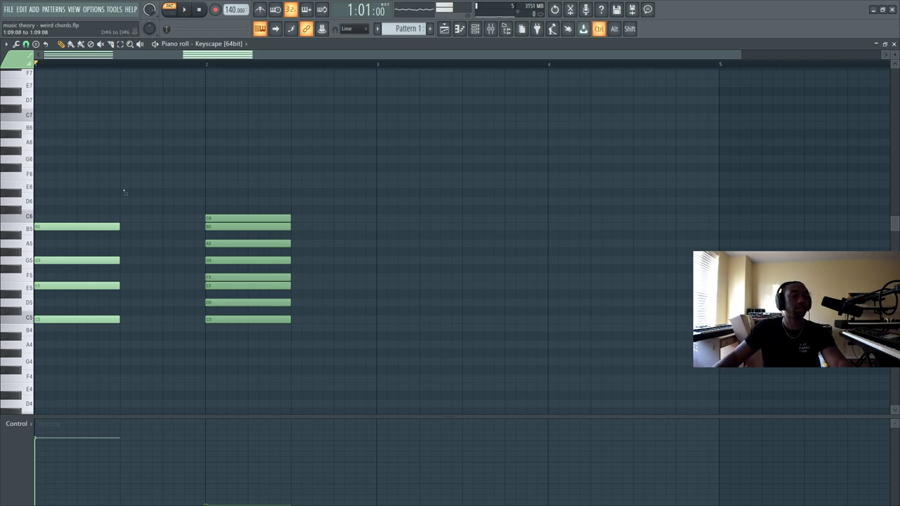
pyautogui.moveTo(125, 191); pyautogui.dragTo(87, 357)
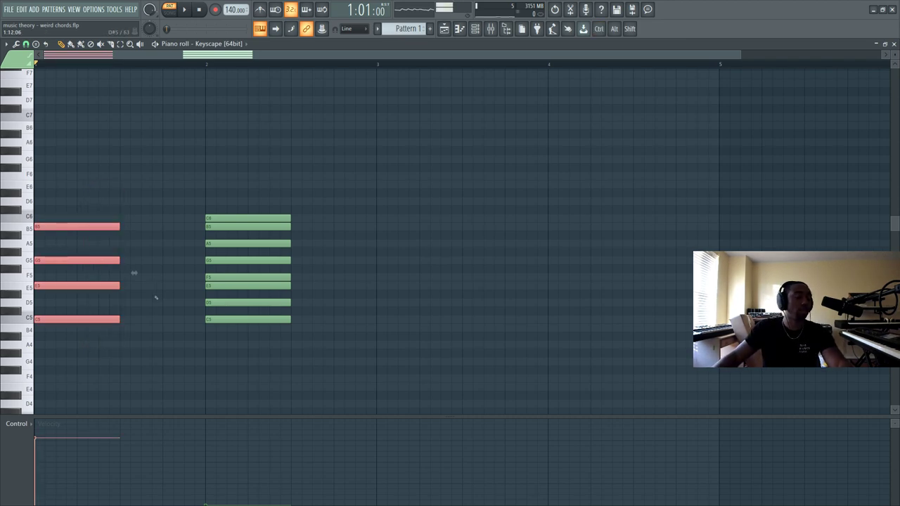
# Replace the B5 note of the bar 1 chord with A5, matching the scale, and select the lower three notes.
pyautogui.rightClick(113, 227)
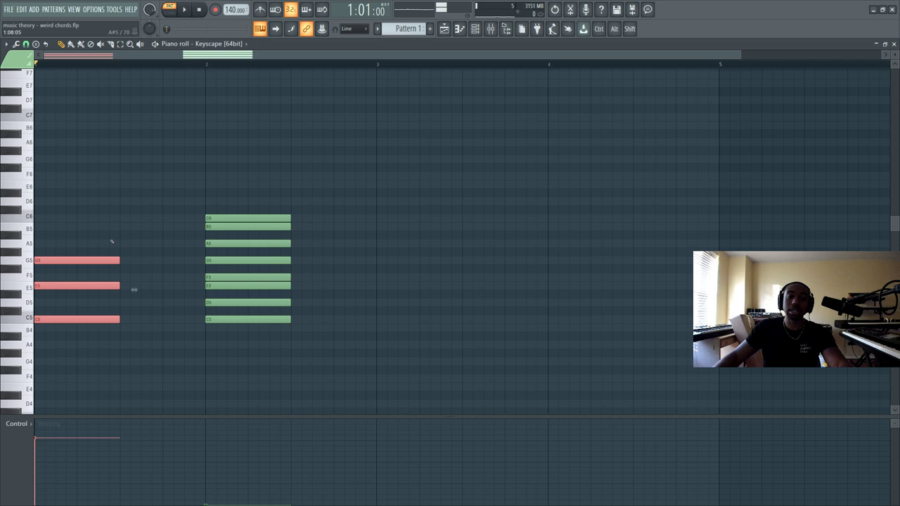
pyautogui.click(202, 243)
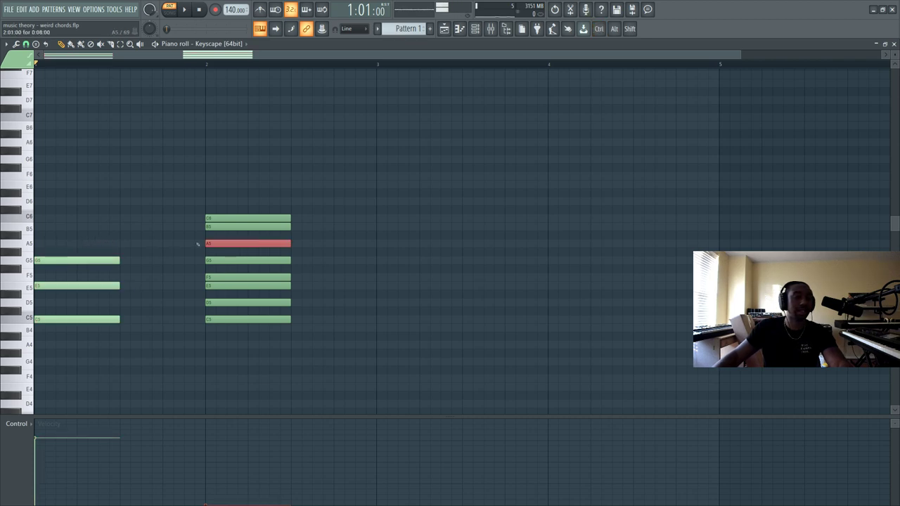
pyautogui.click(44, 244)
pyautogui.moveTo(52, 256); pyautogui.dragTo(73, 349)
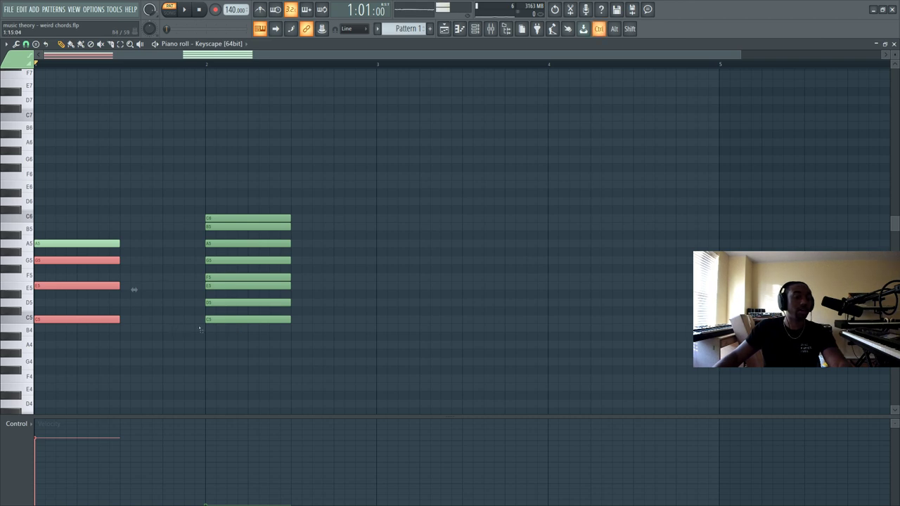
# Count the bar 2 scale notes from C5 up to the sixth, A5, and select the matching A5 in the chord.
pyautogui.click(265, 319)
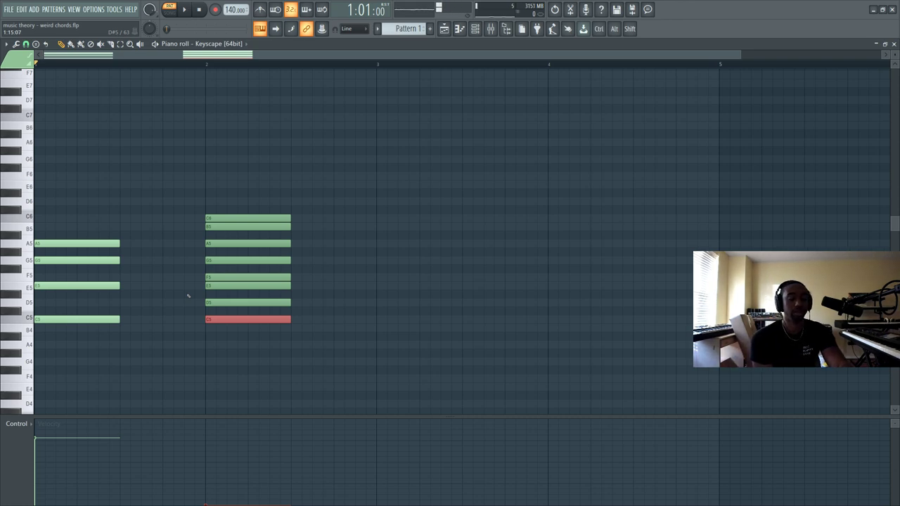
pyautogui.moveTo(213, 330); pyautogui.dragTo(222, 323)
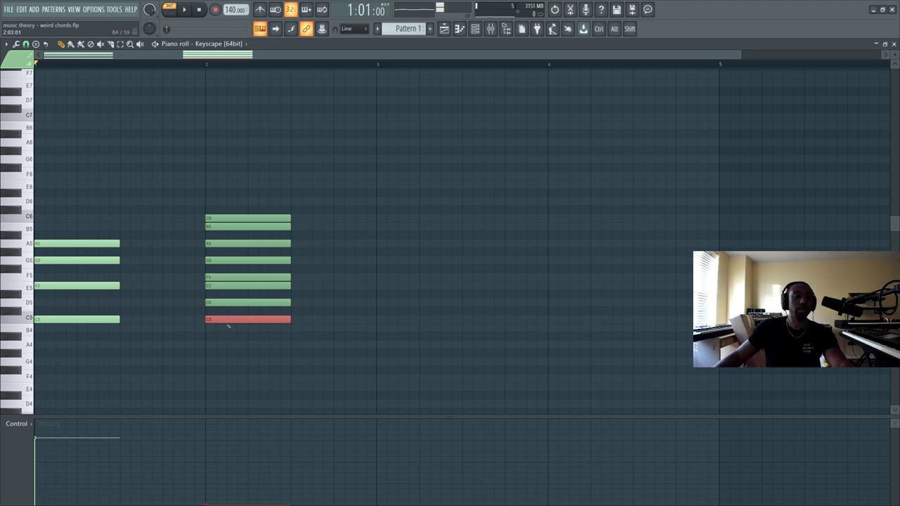
pyautogui.keyDown('ctrl'); pyautogui.click(214, 303); pyautogui.keyUp('ctrl')
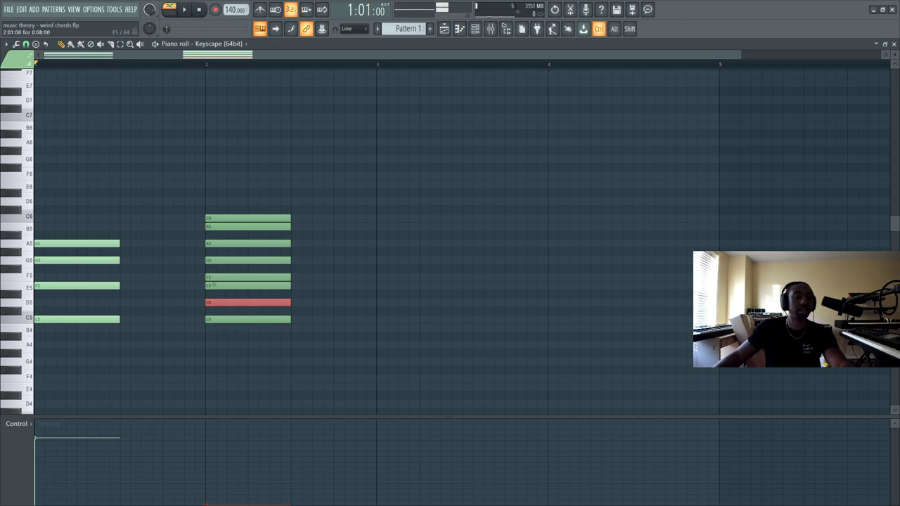
pyautogui.keyDown('ctrl'); pyautogui.click(214, 285); pyautogui.keyUp('ctrl')
pyautogui.keyDown('ctrl'); pyautogui.click(215, 277); pyautogui.keyUp('ctrl')
pyautogui.keyDown('ctrl'); pyautogui.click(217, 260); pyautogui.keyUp('ctrl')
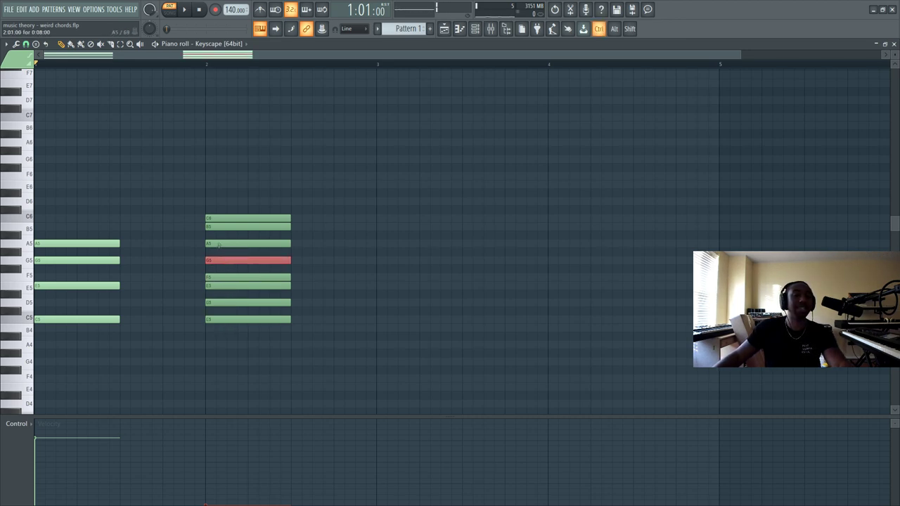
pyautogui.keyDown('ctrl'); pyautogui.click(218, 245); pyautogui.keyUp('ctrl')
pyautogui.keyDown('ctrl'); pyautogui.click(91, 244); pyautogui.keyUp('ctrl')
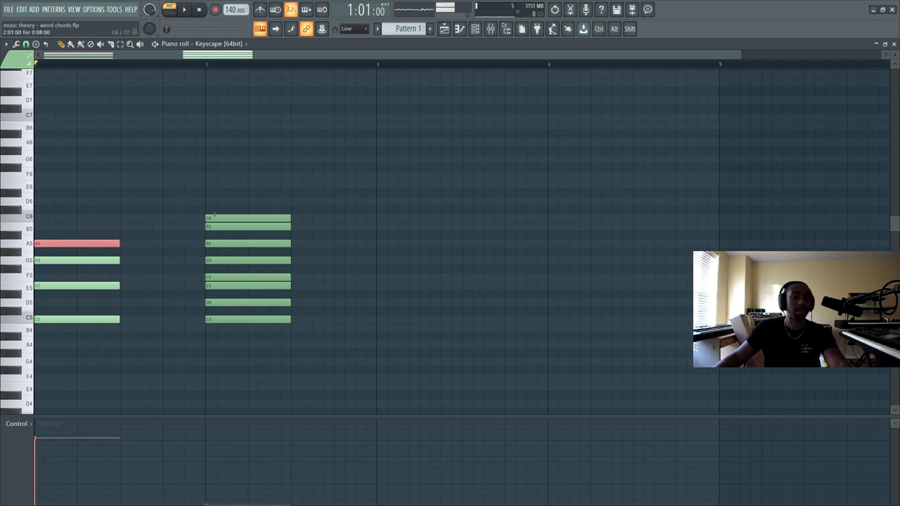
# Extend the bar 2 scale with D6, E6, F6, G6 and A6 notes and lower their velocity to the minimum.
pyautogui.click(210, 201)
pyautogui.click(208, 184)
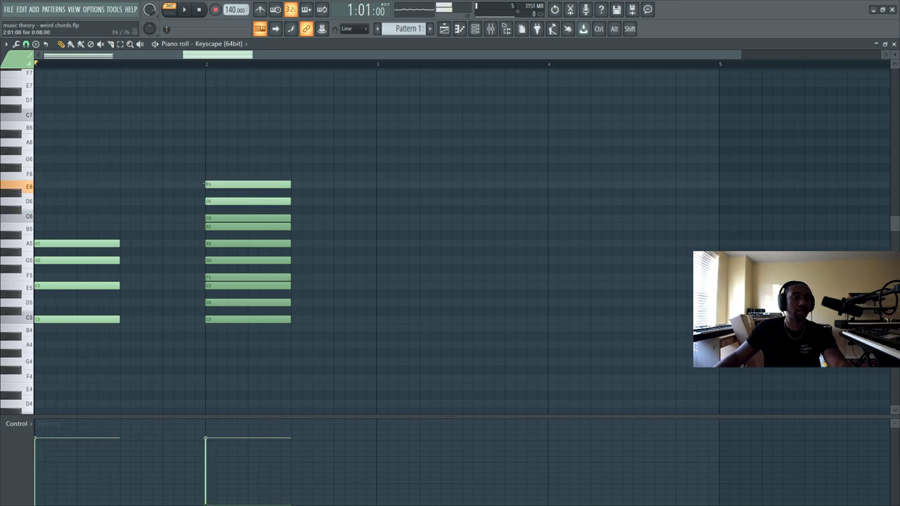
pyautogui.click(205, 160)
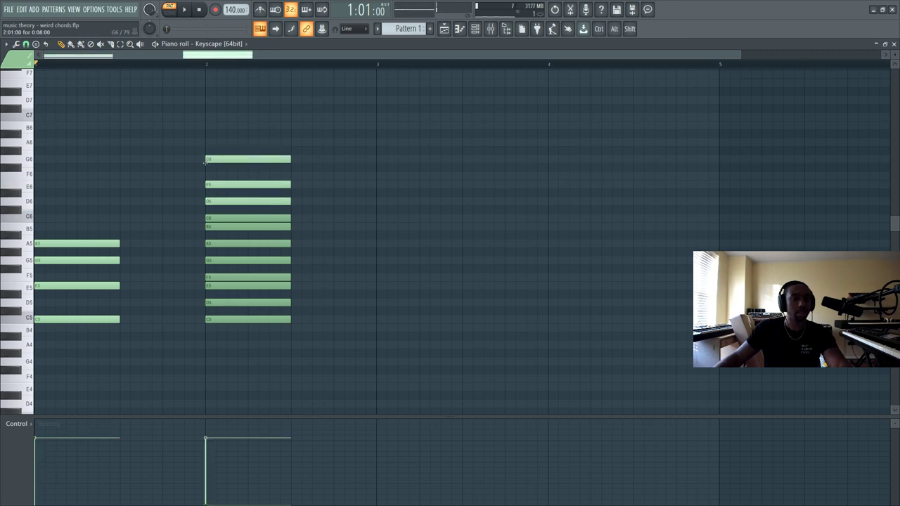
pyautogui.click(204, 176)
pyautogui.click(205, 134)
pyautogui.moveTo(204, 143); pyautogui.dragTo(244, 204)
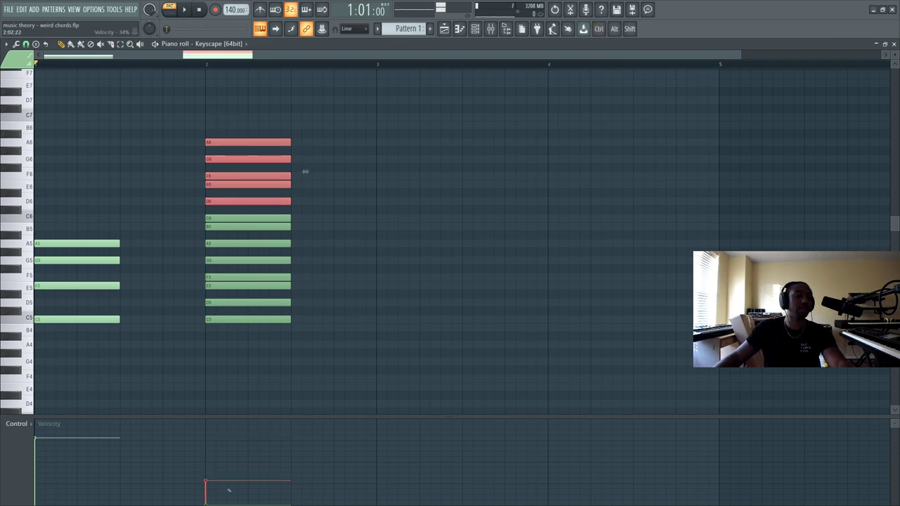
pyautogui.click(265, 357)
# Select the extended bar 2 scale notes one at a time from C5 up to A6 to count the thirteenth.
pyautogui.keyDown('ctrl'); pyautogui.click(232, 317); pyautogui.keyUp('ctrl')
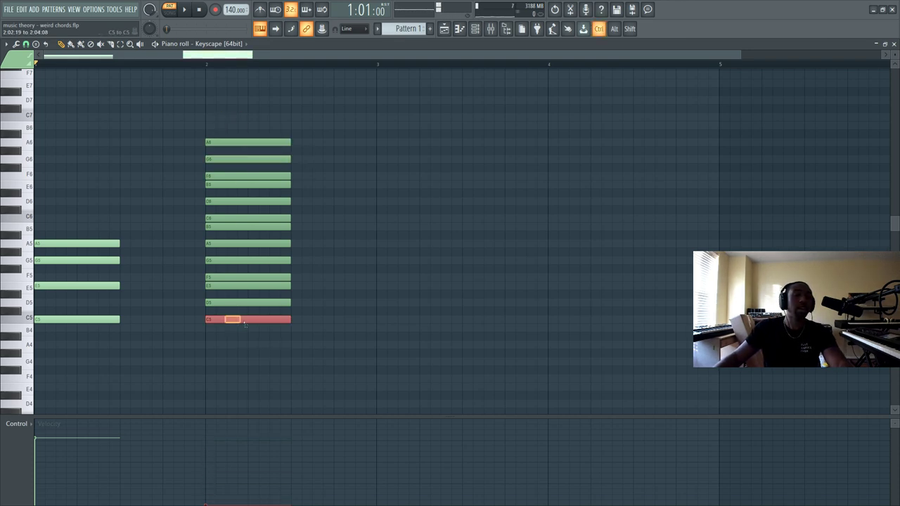
pyautogui.keyDown('ctrl'); pyautogui.click(225, 302); pyautogui.keyUp('ctrl')
pyautogui.keyDown('ctrl'); pyautogui.click(218, 284); pyautogui.keyUp('ctrl')
pyautogui.keyDown('ctrl'); pyautogui.click(218, 277); pyautogui.keyUp('ctrl')
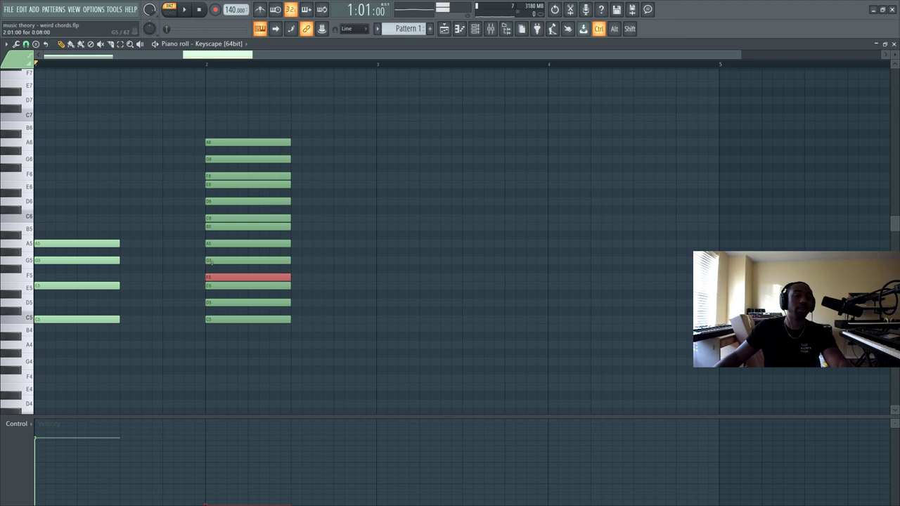
pyautogui.keyDown('ctrl'); pyautogui.click(219, 260); pyautogui.keyUp('ctrl')
pyautogui.keyDown('ctrl'); pyautogui.click(221, 245); pyautogui.keyUp('ctrl')
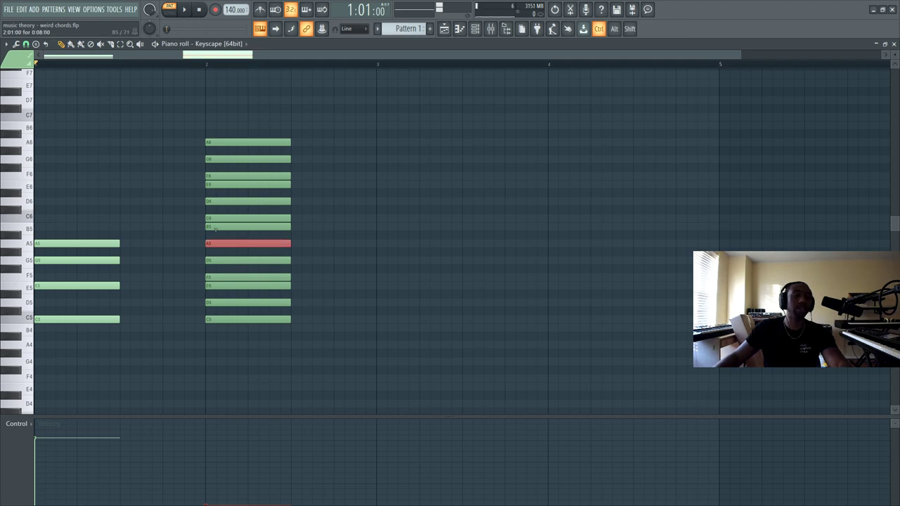
pyautogui.keyDown('ctrl'); pyautogui.click(221, 226); pyautogui.keyUp('ctrl')
pyautogui.keyDown('ctrl'); pyautogui.click(220, 217); pyautogui.keyUp('ctrl')
pyautogui.keyDown('ctrl'); pyautogui.click(253, 202); pyautogui.keyUp('ctrl')
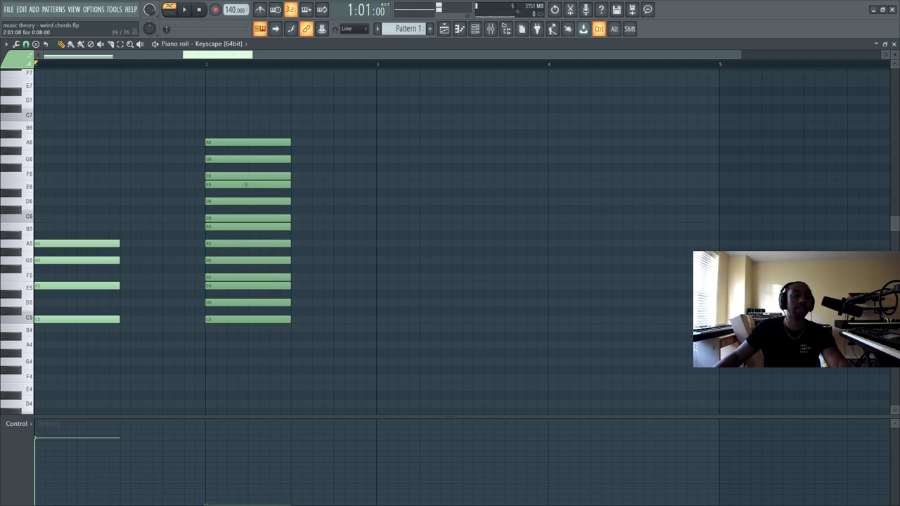
pyautogui.keyDown('ctrl'); pyautogui.click(251, 184); pyautogui.keyUp('ctrl')
pyautogui.keyDown('ctrl'); pyautogui.click(245, 176); pyautogui.keyUp('ctrl')
pyautogui.keyDown('ctrl'); pyautogui.click(239, 158); pyautogui.keyUp('ctrl')
pyautogui.keyDown('ctrl'); pyautogui.click(234, 142); pyautogui.keyUp('ctrl')
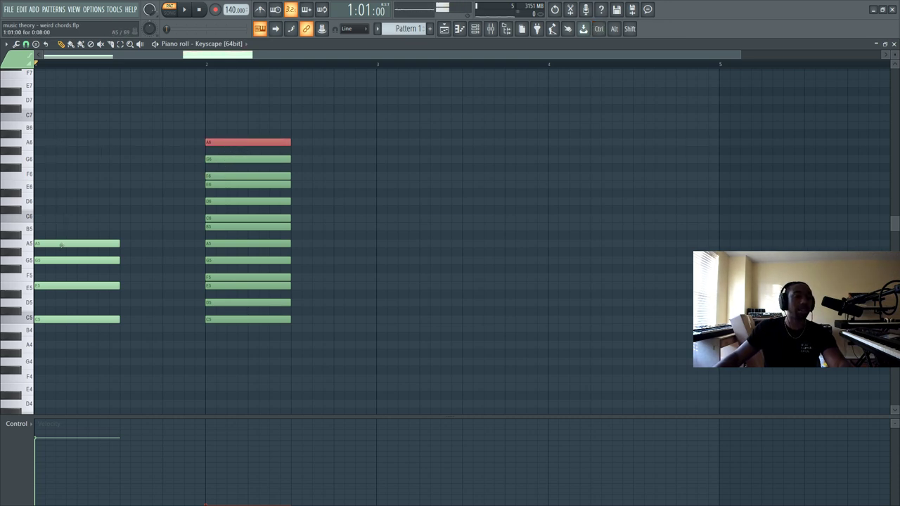
# Replace the A5 note of the bar 1 chord with A6 and match it to the scale's A6 in bar 2.
pyautogui.keyDown('ctrl'); pyautogui.click(57, 196); pyautogui.keyUp('ctrl')
pyautogui.click(41, 141)
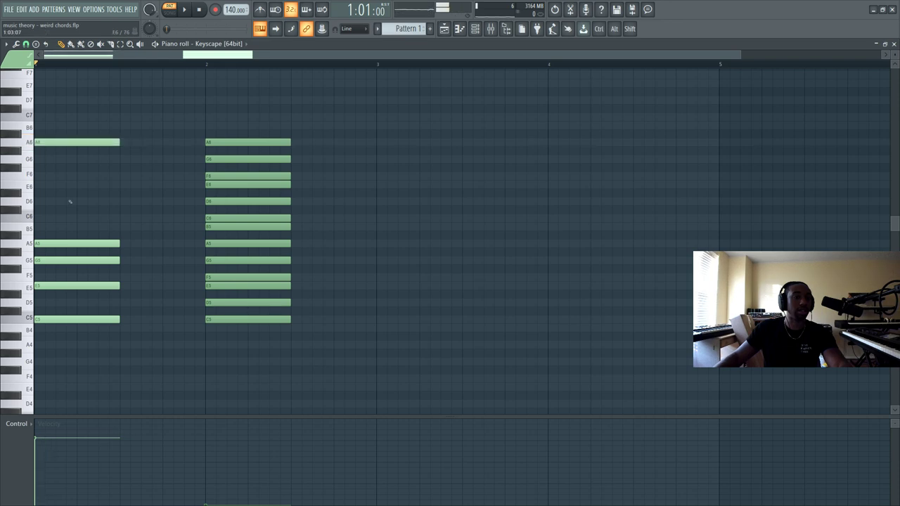
pyautogui.rightClick(73, 244)
pyautogui.moveTo(72, 240); pyautogui.dragTo(73, 372)
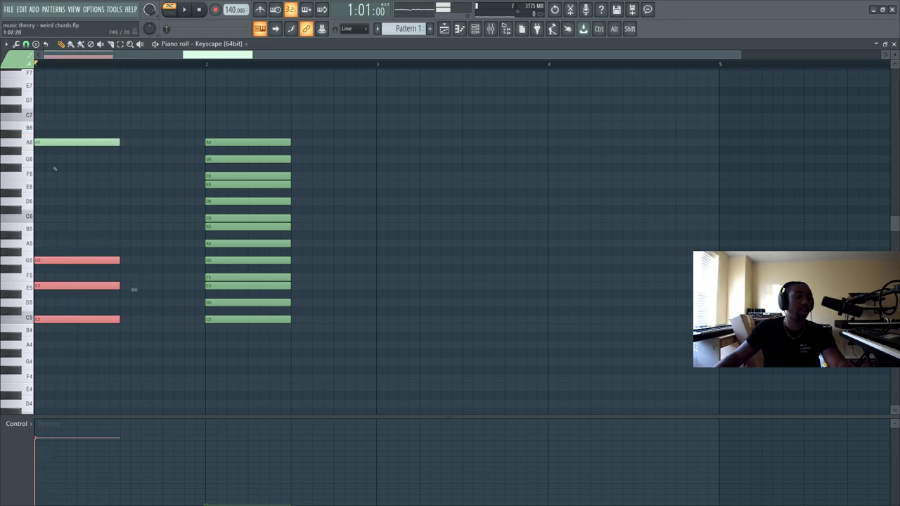
pyautogui.moveTo(55, 167); pyautogui.dragTo(77, 132)
pyautogui.moveTo(204, 154); pyautogui.dragTo(230, 132)
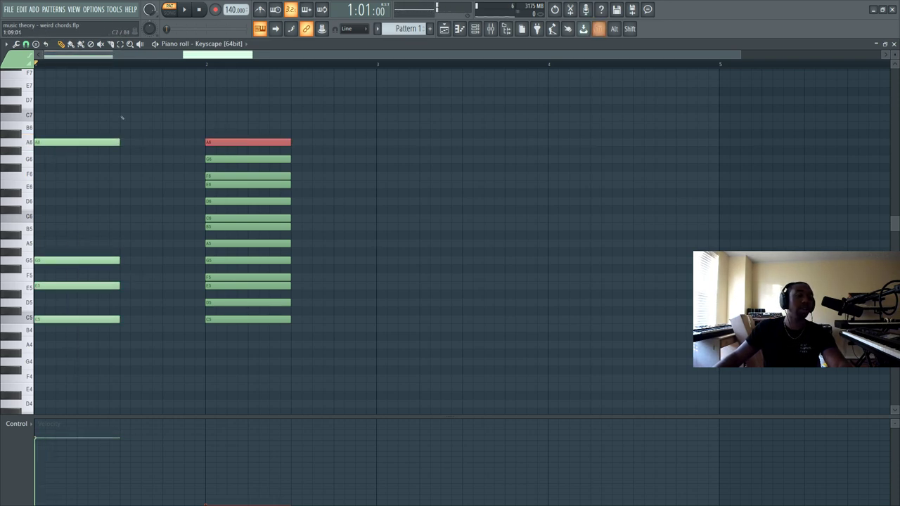
# Select the A6 note of the bar 1 chord and move it down one octave to A5.
pyautogui.moveTo(122, 117); pyautogui.dragTo(85, 344)
pyautogui.moveTo(97, 160); pyautogui.dragTo(89, 140)
pyautogui.press('ctrl')
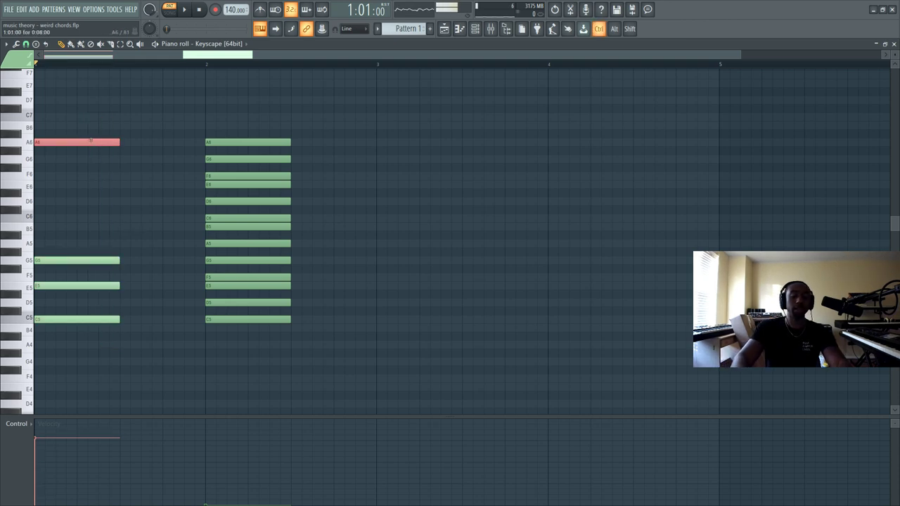
pyautogui.hotkey('ctrl', 'Down')
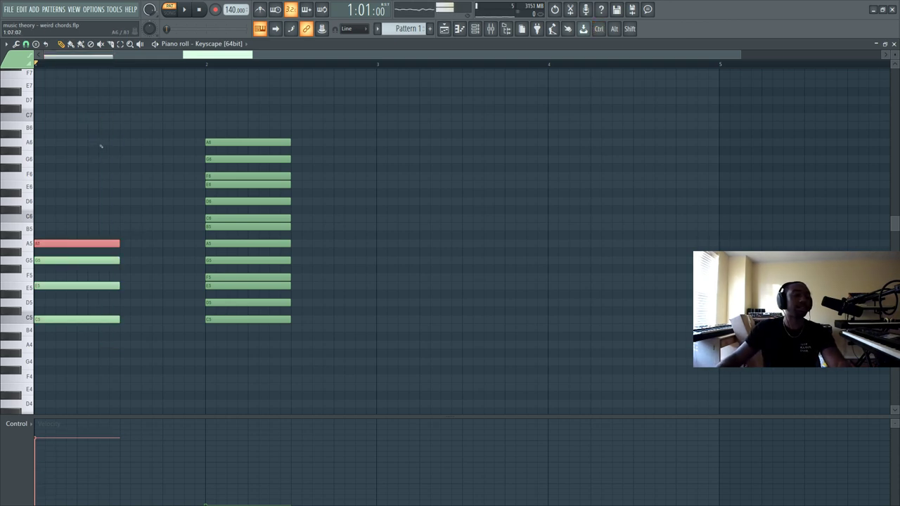
# Select the four-note chord in bar 1, clear the selection and play the chord back.
pyautogui.moveTo(105, 165); pyautogui.dragTo(88, 357)
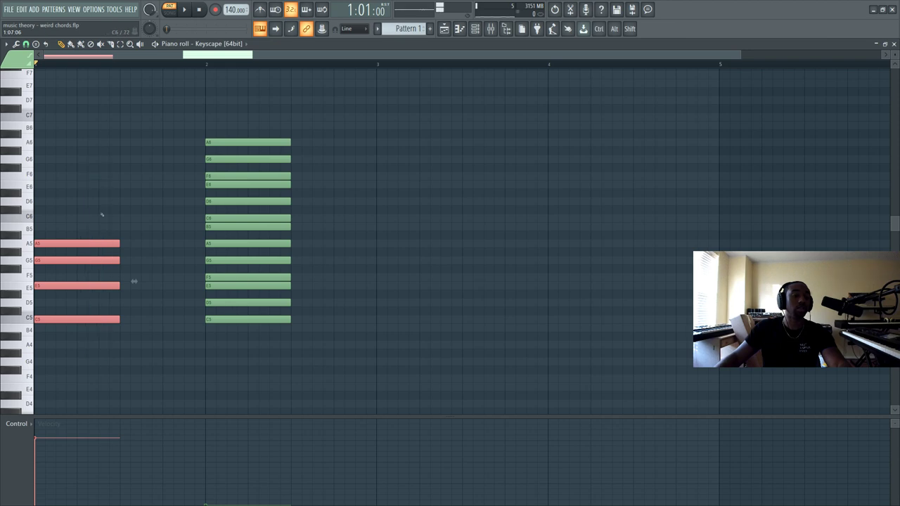
pyautogui.click(100, 215)
pyautogui.keyDown('ctrl'); pyautogui.click(68, 246); pyautogui.keyUp('ctrl')
pyautogui.click(92, 205)
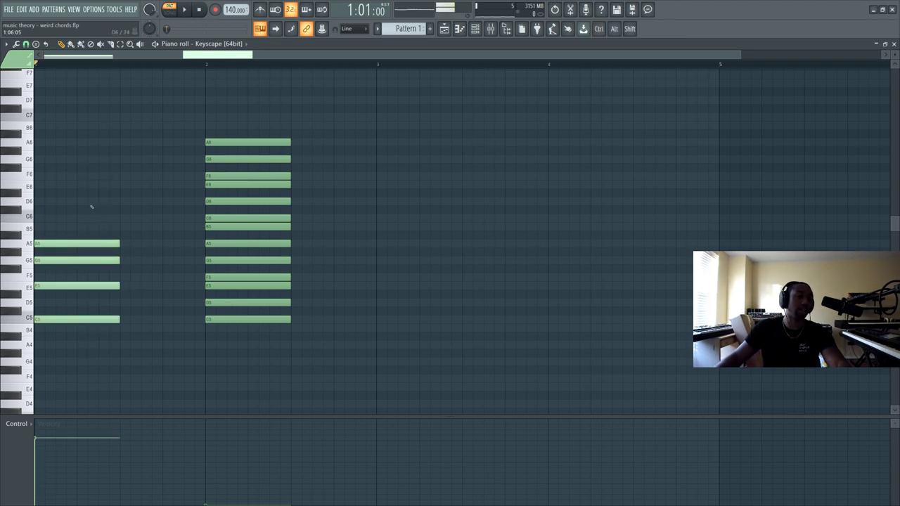
pyautogui.press('space')
pyautogui.press('space')
# Delete all the scale notes in bar 2, from C5 up to A6.
pyautogui.moveTo(220, 121); pyautogui.dragTo(232, 369)
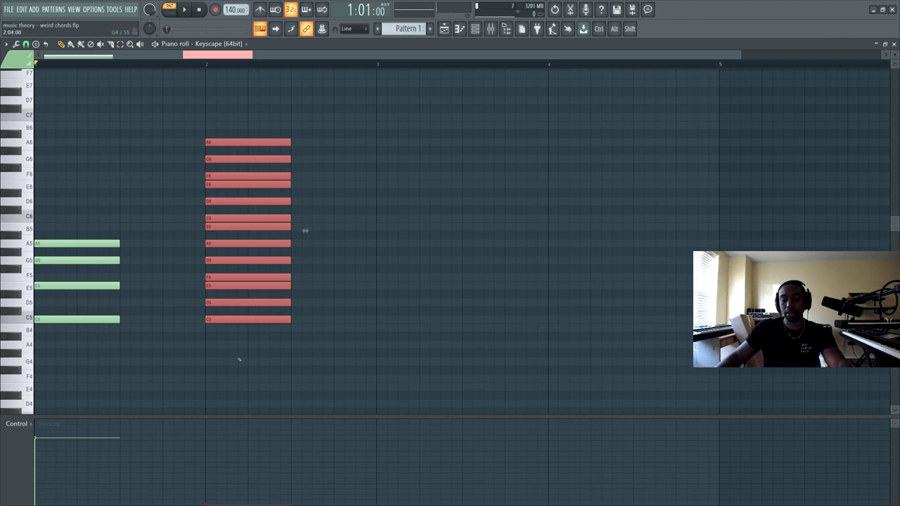
pyautogui.press('Delete')
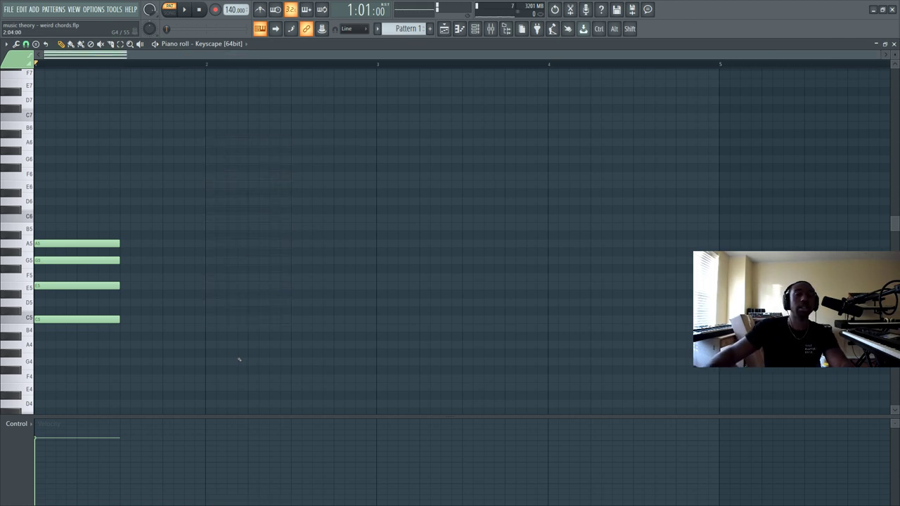
# Set the project tempo to 85 BPM with the tempo tapper.
pyautogui.rightClick(234, 9)
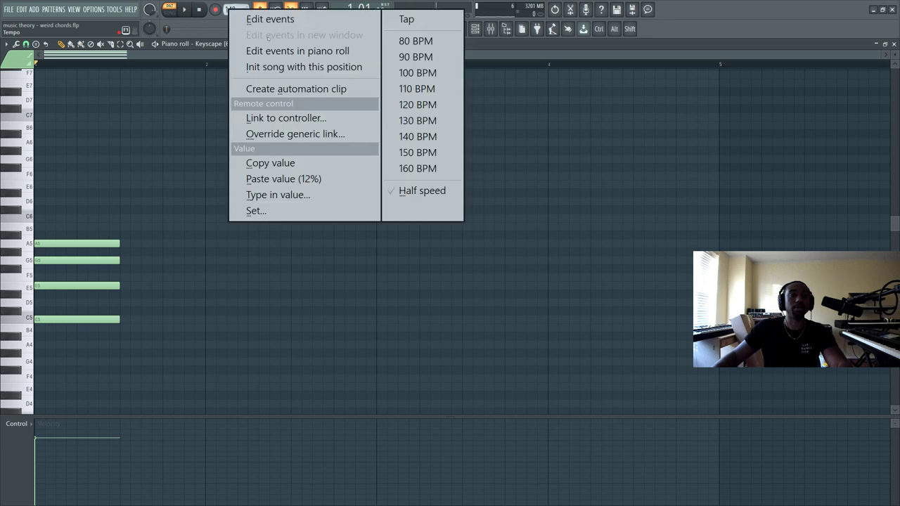
pyautogui.click(415, 18)
pyautogui.click(445, 230)
pyautogui.click(445, 230)
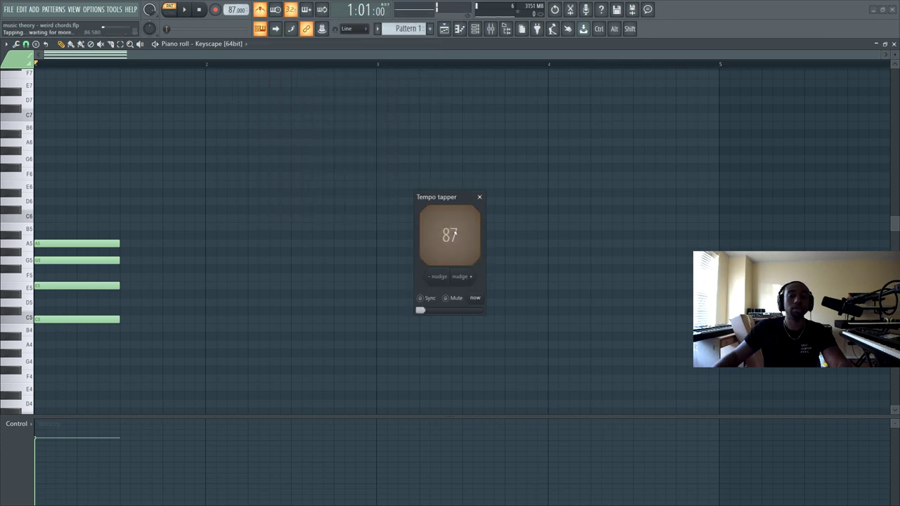
pyautogui.click(445, 230)
pyautogui.click(479, 198)
pyautogui.rightClick(77, 243)
pyautogui.rightClick(76, 260)
pyautogui.rightClick(75, 285)
pyautogui.rightClick(73, 319)
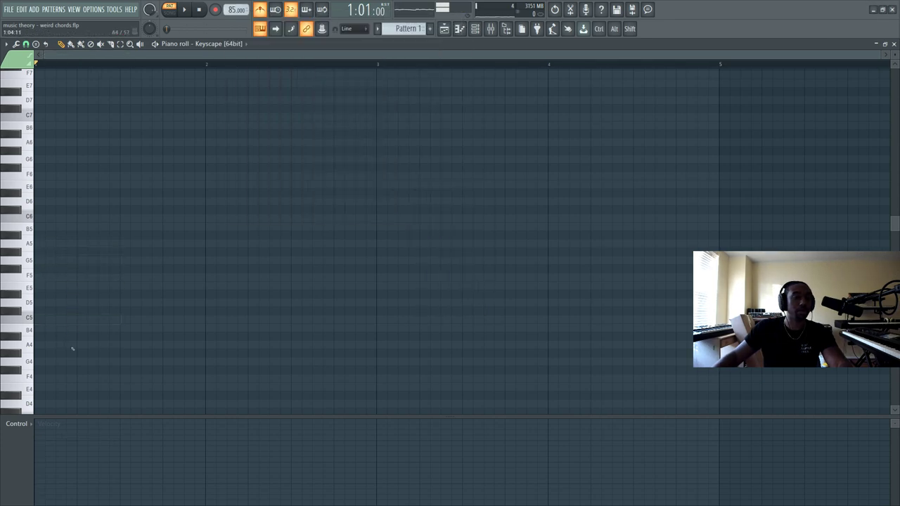
pyautogui.hotkey('ctrl', 'z')
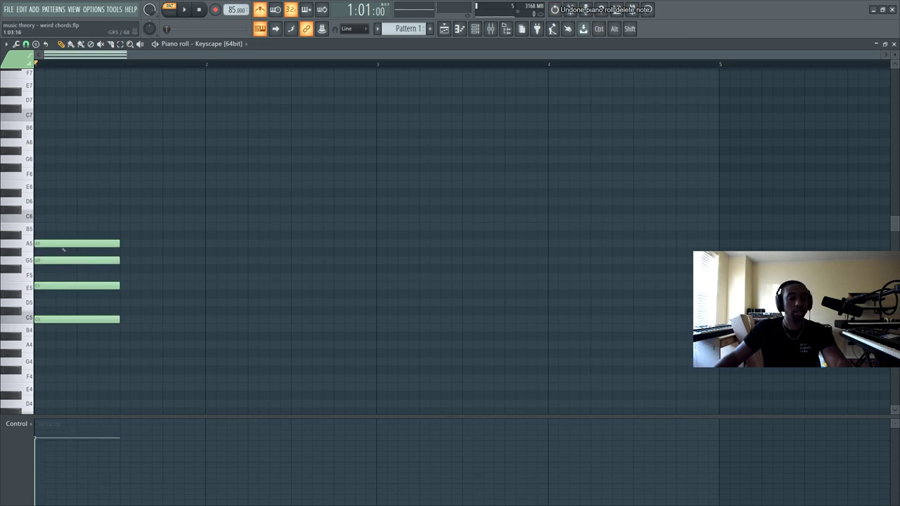
# Move the four-note chord one beat later in bar 1 and play it back.
pyautogui.moveTo(62, 226); pyautogui.dragTo(105, 320)
pyautogui.press('space')
pyautogui.press('space')
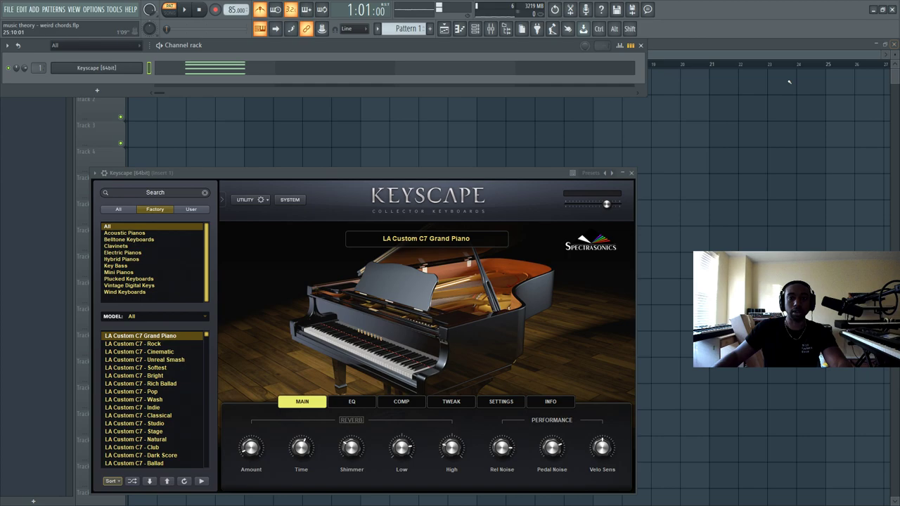
# Close the Keyscape instrument window, reopen the channel's piano roll and play the pattern.
pyautogui.click(631, 173)
pyautogui.click(269, 70)
pyautogui.press('space')
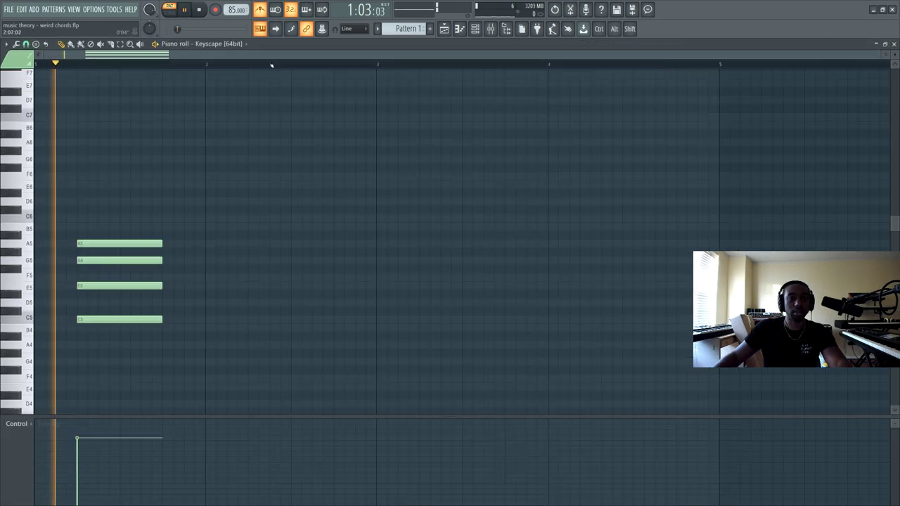
pyautogui.press('space')
# Move the chord to start at step 7 of bar 1 and shorten its four notes to two steps.
pyautogui.moveTo(114, 197); pyautogui.dragTo(107, 366)
pyautogui.press('space')
pyautogui.moveTo(91, 321); pyautogui.dragTo(112, 320)
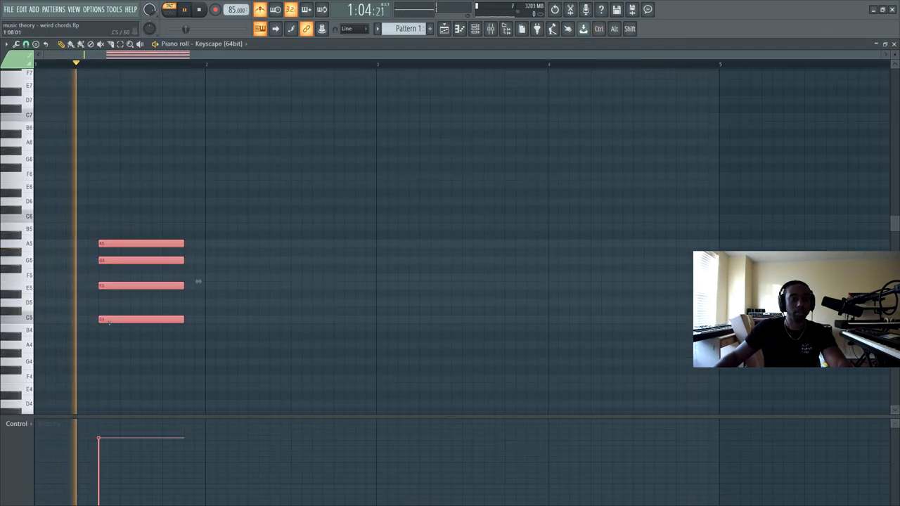
pyautogui.press('space')
pyautogui.moveTo(198, 282); pyautogui.dragTo(133, 279)
pyautogui.click(158, 342)
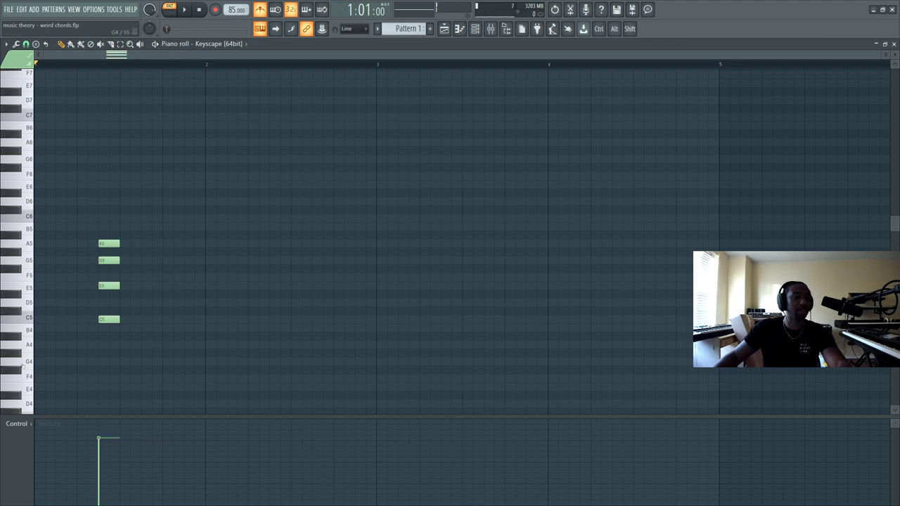
# Add very short G4, A4 and B4 lead-in notes at steps 1, 3 and 5 of bar 1, checking them with playback.
pyautogui.click(39, 361)
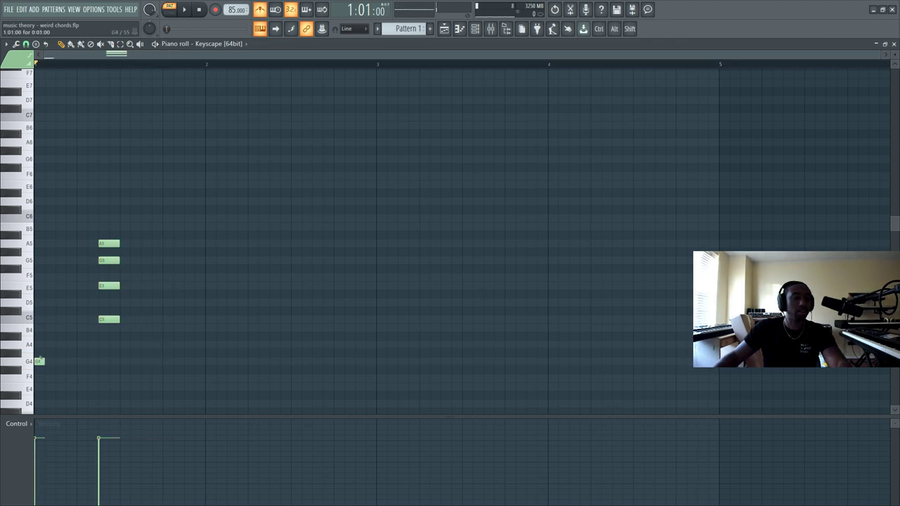
pyautogui.moveTo(48, 329)
pyautogui.mouseDown()
pyautogui.moveTo(59, 343)
pyautogui.moveTo(49, 343)
pyautogui.moveTo(62, 320)
pyautogui.moveTo(52, 345)
pyautogui.moveTo(61, 345)
pyautogui.moveTo(61, 328)
pyautogui.moveTo(82, 327)
pyautogui.moveTo(36, 378)
pyautogui.moveTo(38, 362)
pyautogui.mouseUp()
pyautogui.press('space')
pyautogui.press('space')
pyautogui.press('space')
pyautogui.press('space')
pyautogui.press('space')
pyautogui.press('space')
pyautogui.click(96, 344)
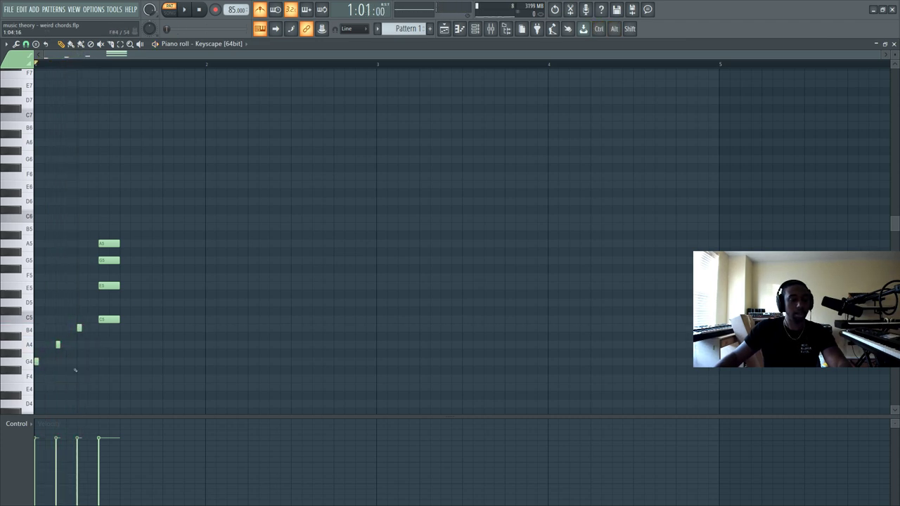
# Play the phrase and lengthen the four chord notes to six steps.
pyautogui.press('space')
pyautogui.press('space')
pyautogui.moveTo(118, 222); pyautogui.dragTo(156, 323)
pyautogui.press('space')
pyautogui.moveTo(166, 282); pyautogui.dragTo(177, 281)
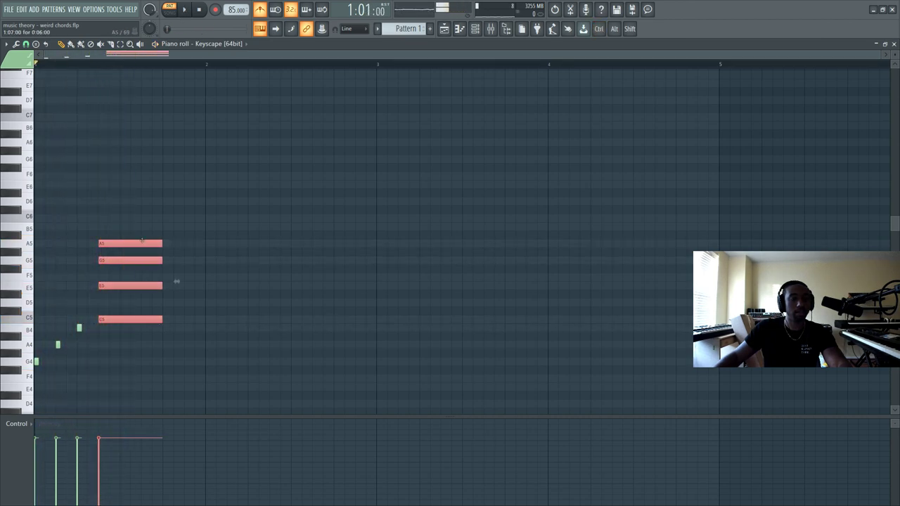
# Add a B5 note at step 11 and a G5 note at step 13, each six steps long, checking them with playback.
pyautogui.click(146, 227)
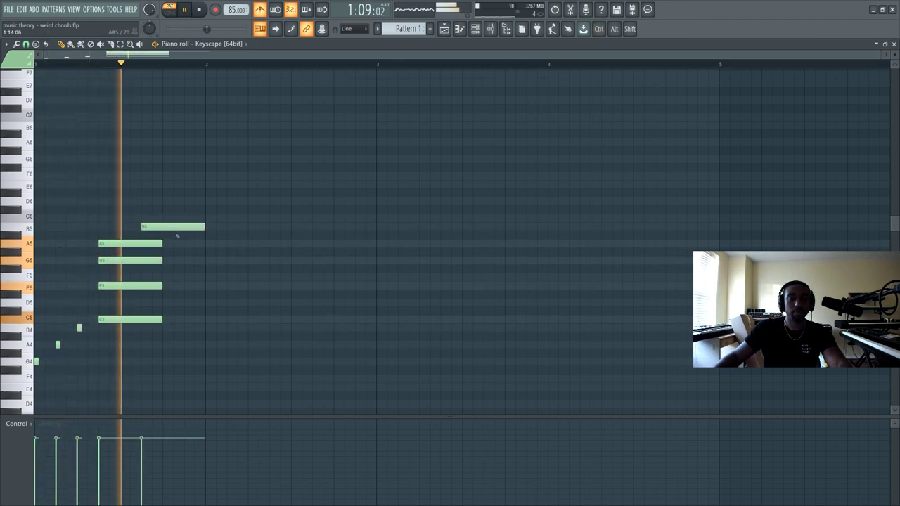
pyautogui.press('space')
pyautogui.click(164, 252)
pyautogui.press('space')
pyautogui.moveTo(163, 260); pyautogui.dragTo(149, 323)
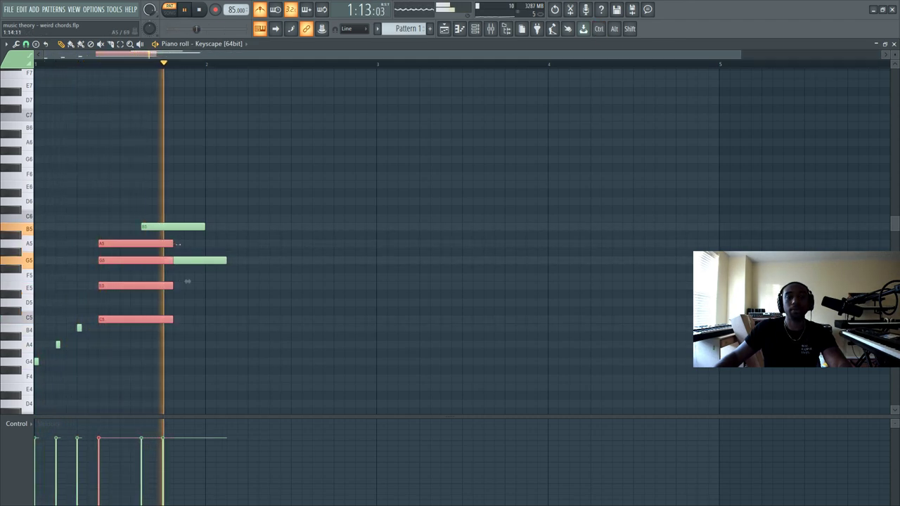
pyautogui.press('space')
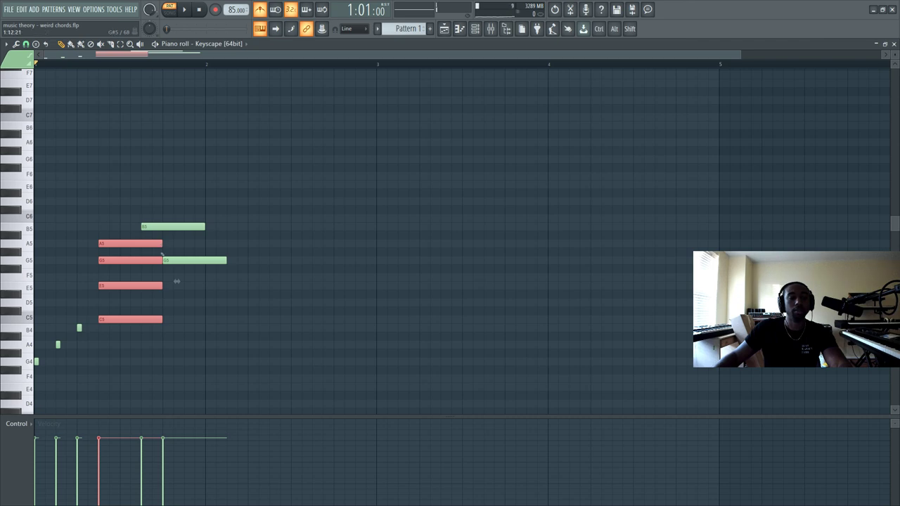
# Copy the chord's E5 and C5 directly after it, delete the copied E5 and trim the copied C5 to end with bar 1.
pyautogui.moveTo(160, 273); pyautogui.dragTo(176, 302)
pyautogui.press('space')
pyautogui.hotkey('ctrl', 'b')
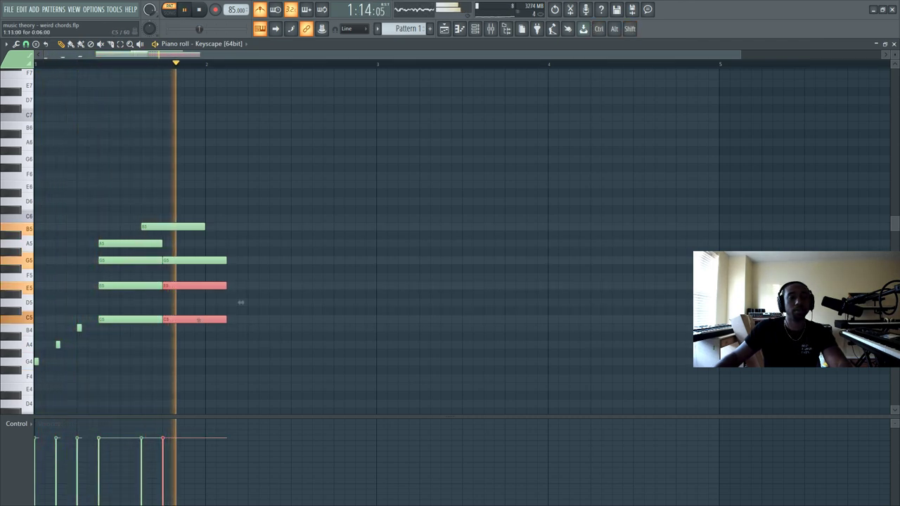
pyautogui.rightClick(180, 285)
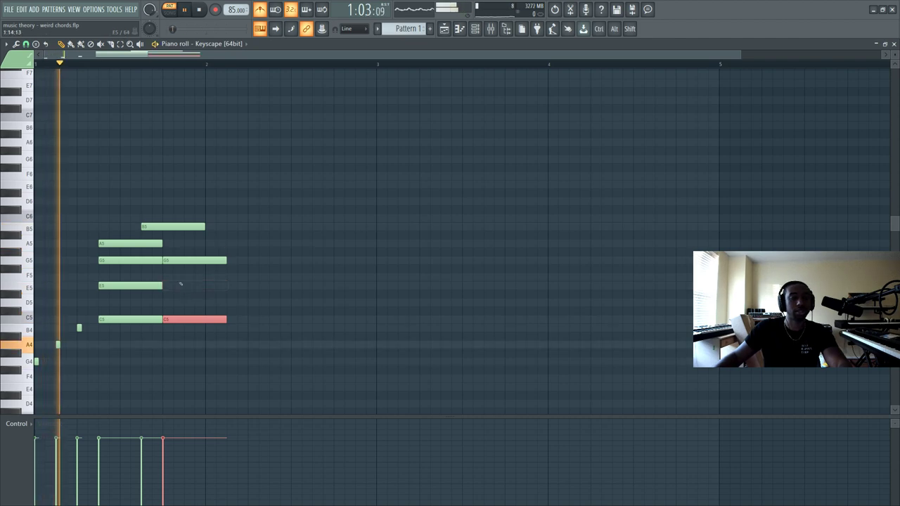
pyautogui.moveTo(225, 320); pyautogui.dragTo(204, 320)
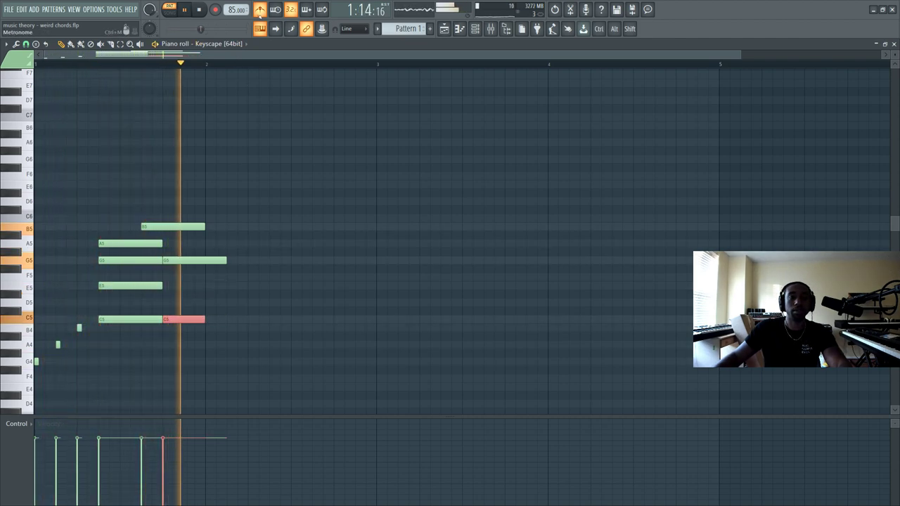
# Trim the second G5 note to end with bar 1, turn off the metronome and play the phrase.
pyautogui.press('space')
pyautogui.moveTo(224, 261); pyautogui.dragTo(205, 262)
pyautogui.press('space')
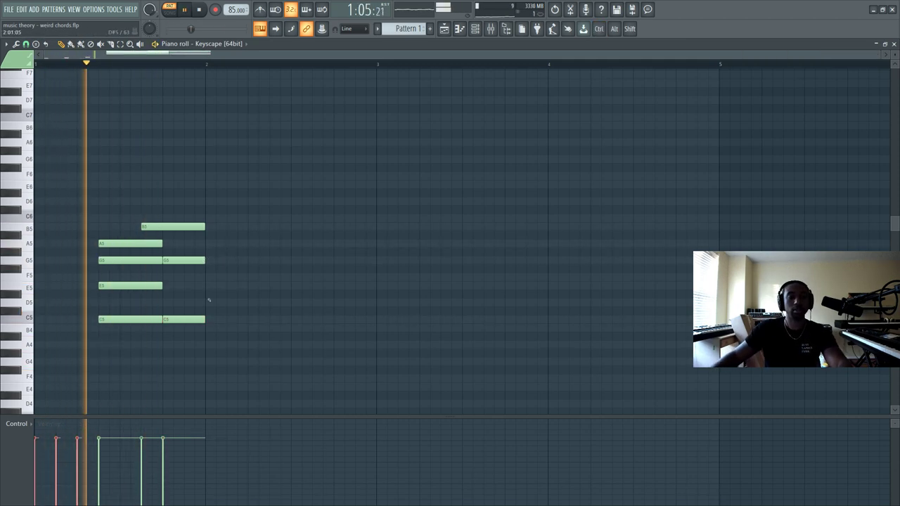
pyautogui.scroll(-6, 239, 256)
pyautogui.press('space')
pyautogui.press('space')
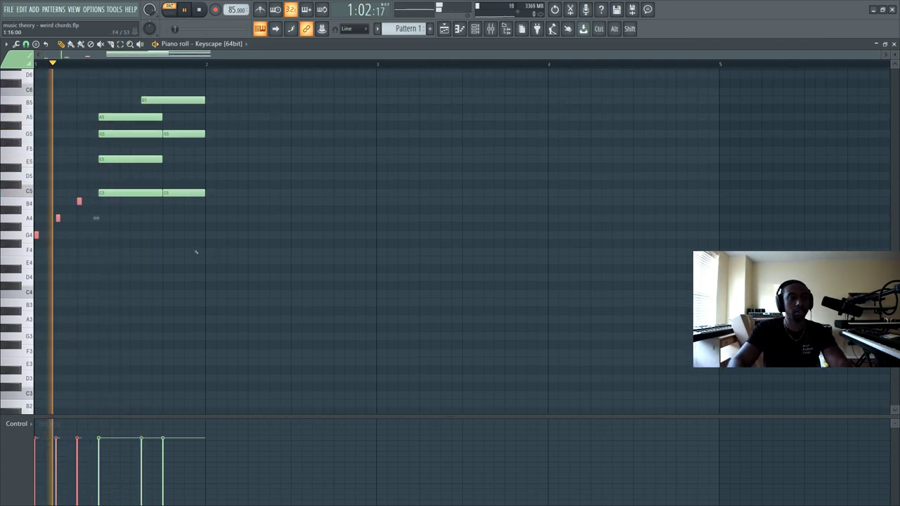
pyautogui.scroll(3, 196, 252)
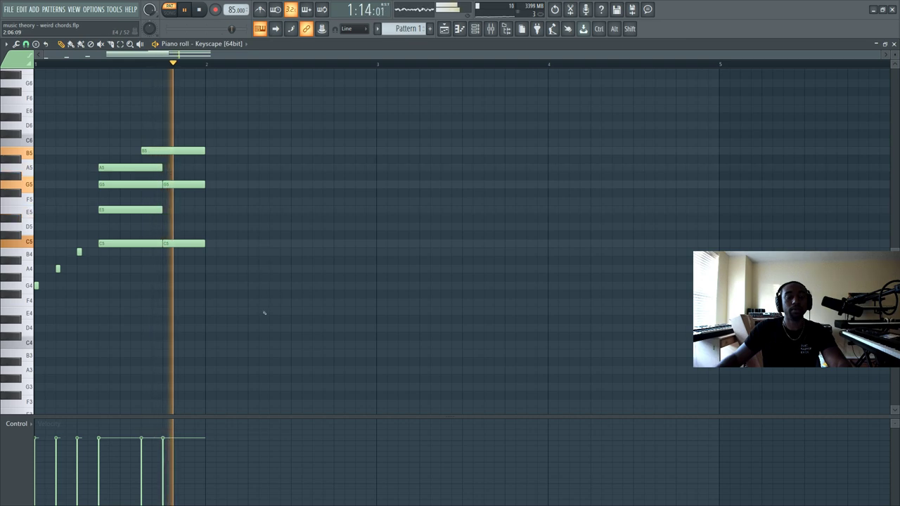
# Delete the second C5 note and lengthen the A5 note to the end of bar 1 while playing the phrase.
pyautogui.press('space')
pyautogui.rightClick(184, 242)
pyautogui.press('space')
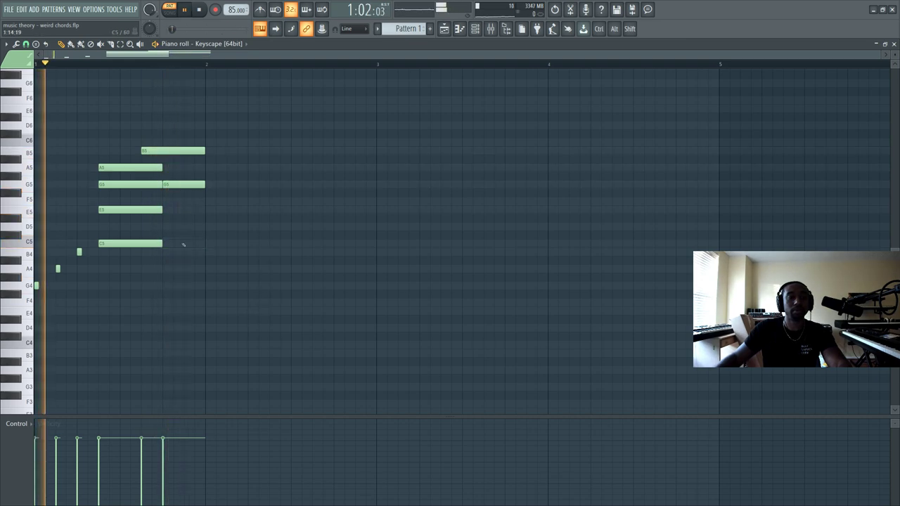
pyautogui.moveTo(162, 167); pyautogui.dragTo(206, 169)
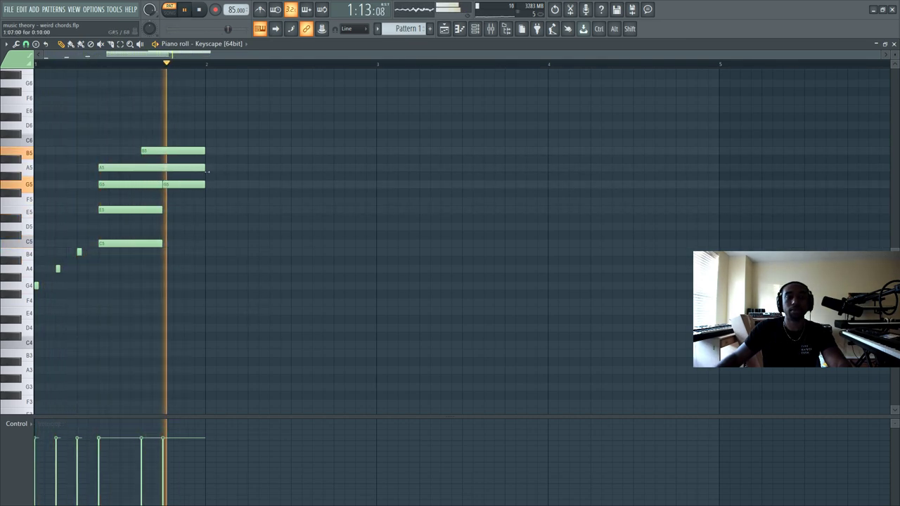
pyautogui.press('space')
# Select the whole bar 1 phrase and duplicate it into bar 2.
pyautogui.hotkey('ctrl', 'a')
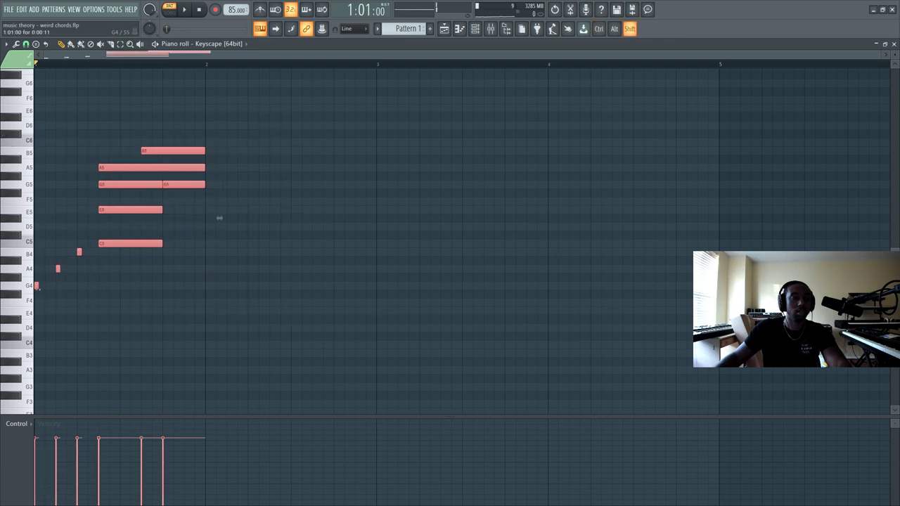
pyautogui.moveTo(219, 218); pyautogui.dragTo(390, 217)
pyautogui.hotkey('ctrl', 'd')
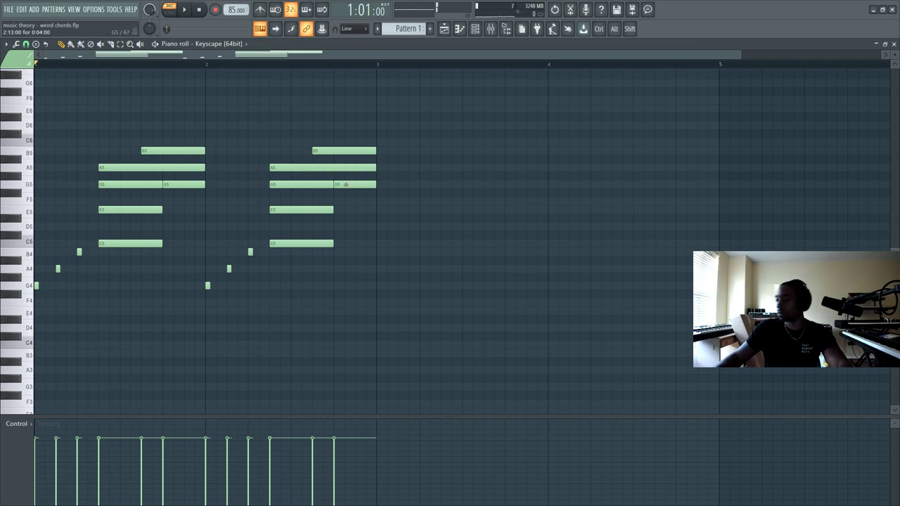
# Play both bars and slice the bar 2 chord's C5, E5, G5 and A5 notes at step 11, where B5 starts.
pyautogui.press('space')
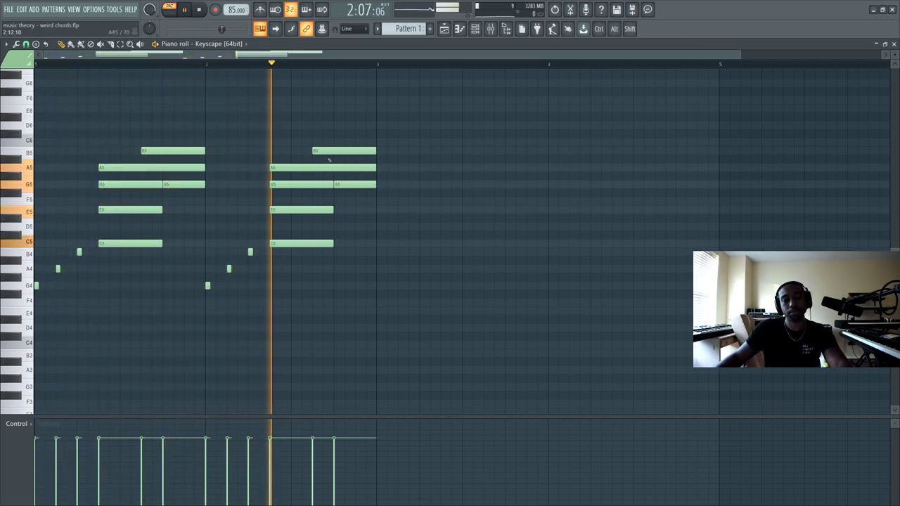
pyautogui.press('space')
pyautogui.moveTo(263, 166); pyautogui.dragTo(314, 257)
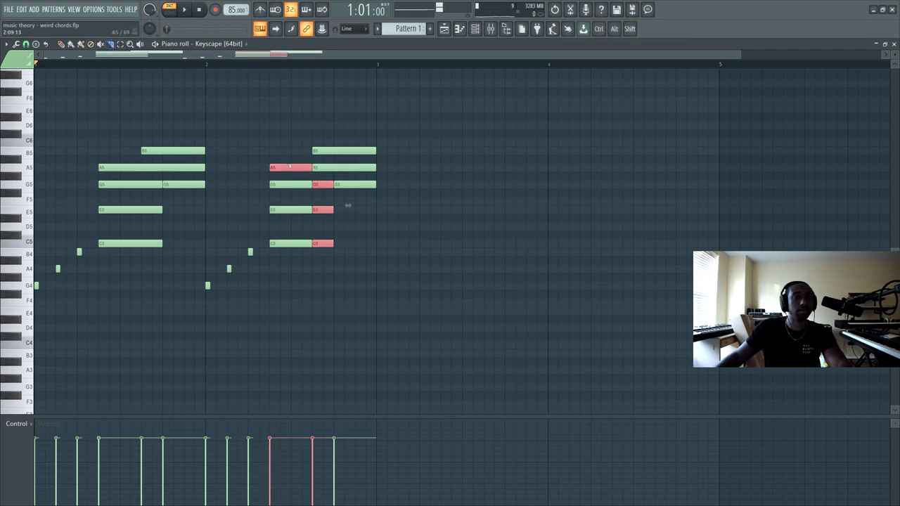
# Delete the B5 note from the bar 2 chord while playing the phrase.
pyautogui.press('space')
pyautogui.press('p')
pyautogui.rightClick(332, 152)
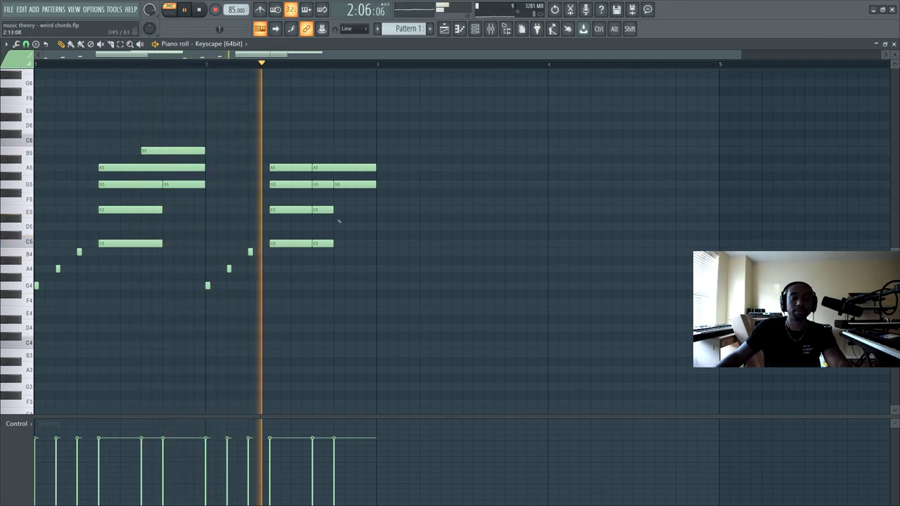
# Lower the velocity of the bar 2 chord slices at step 11 and of the final G5 note at step 13.
pyautogui.click(312, 466)
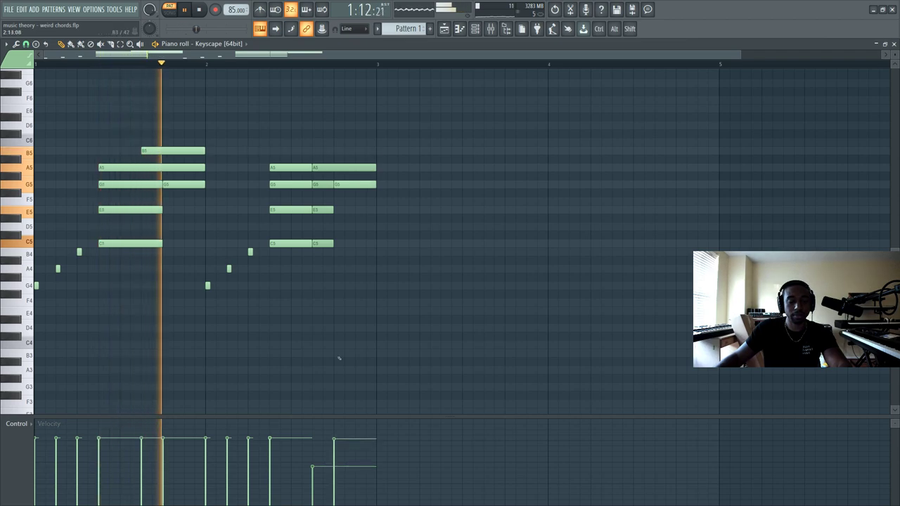
pyautogui.press('space')
pyautogui.click(345, 459)
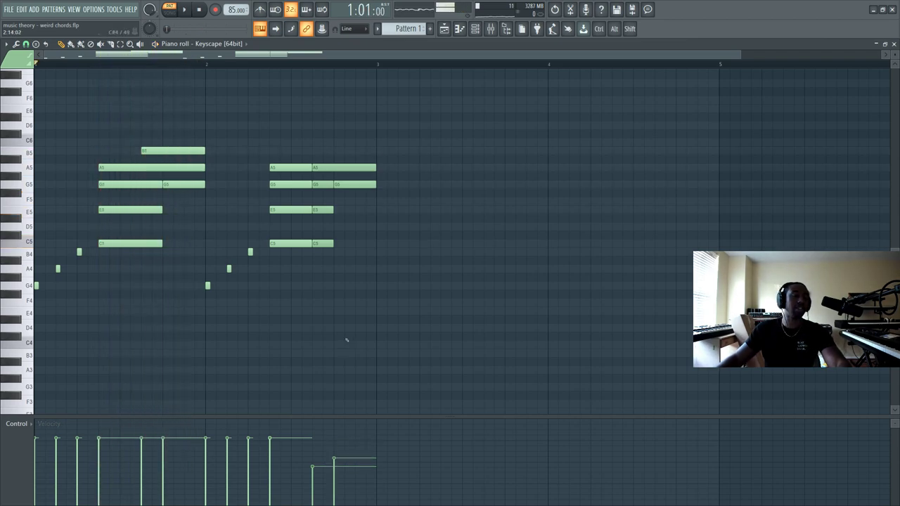
# Try the whole two-bar phrase one octave lower in playback and return it to its original octave.
pyautogui.hotkey('ctrl', 'Down')
pyautogui.press('space')
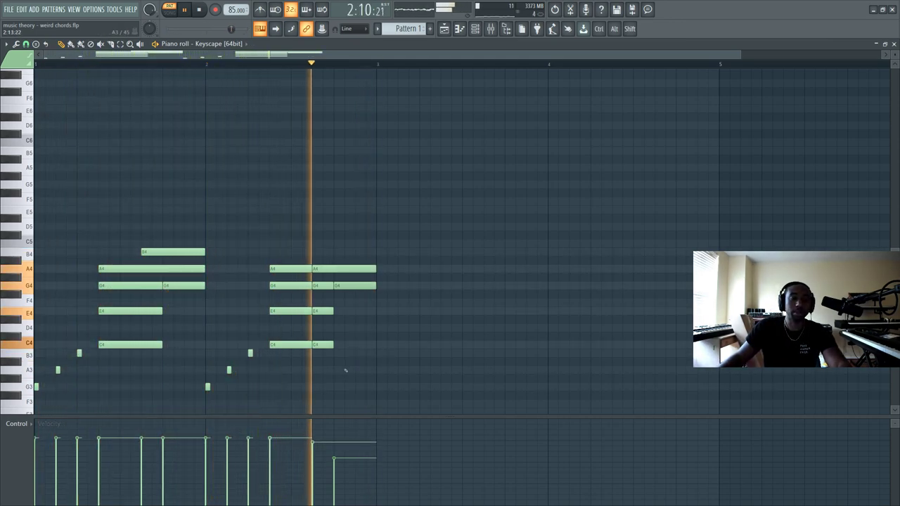
pyautogui.hotkey('ctrl', 'Up')
# Try a C4 note at the start of bar 3 and delete it.
pyautogui.click(382, 345)
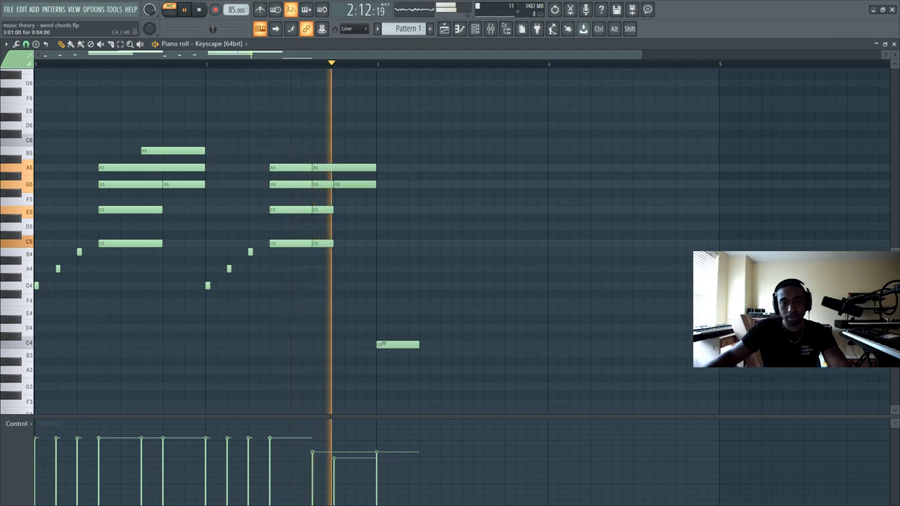
pyautogui.rightClick(383, 345)
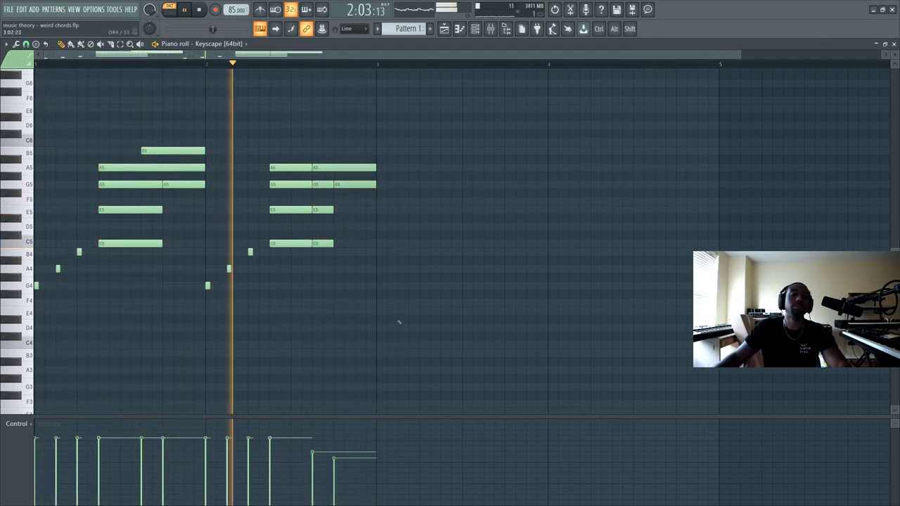
# Stop playback and replay the phrase from the start to review it.
pyautogui.press('space')
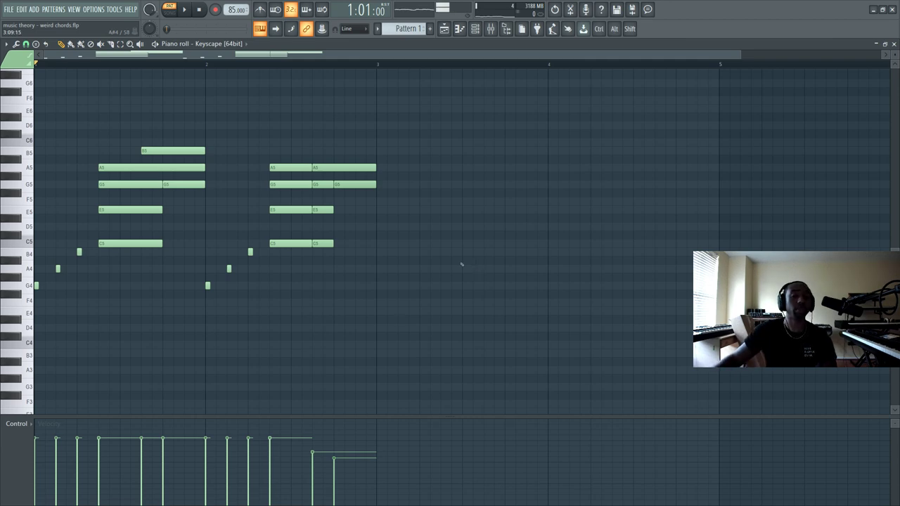
pyautogui.press('space')
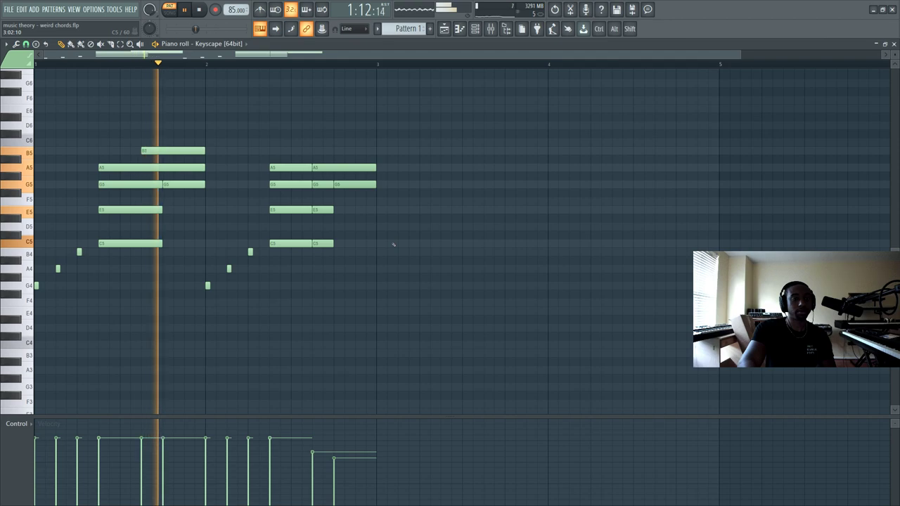
pyautogui.press('space')
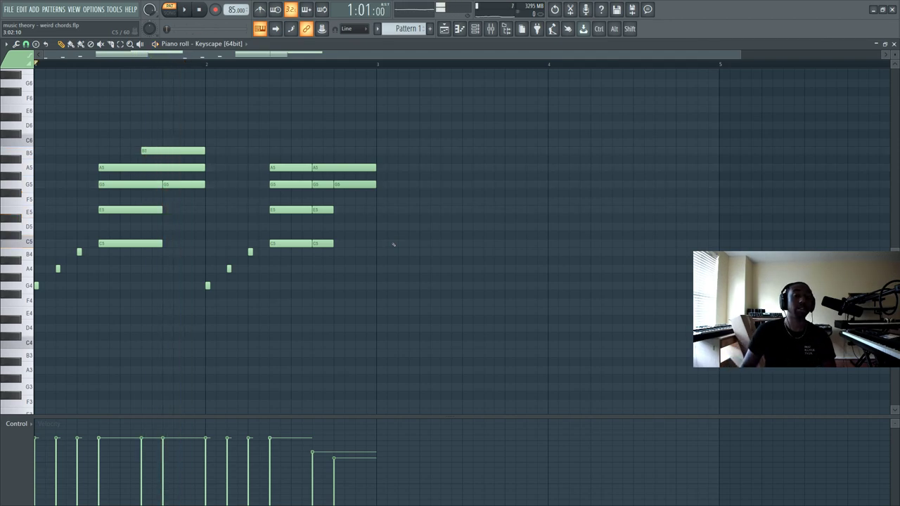